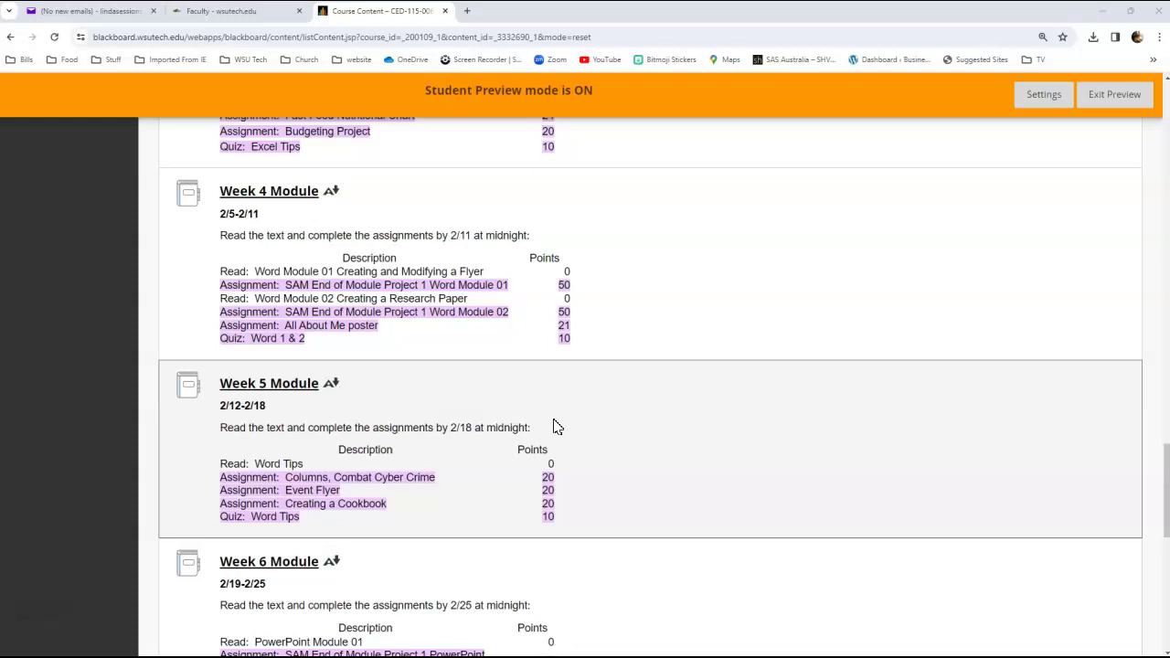
- Open the Week 5 Module's Read: Word Tips item and scroll its PDF to the contents page
{"action": "left_click", "coordinate": [291, 389]}
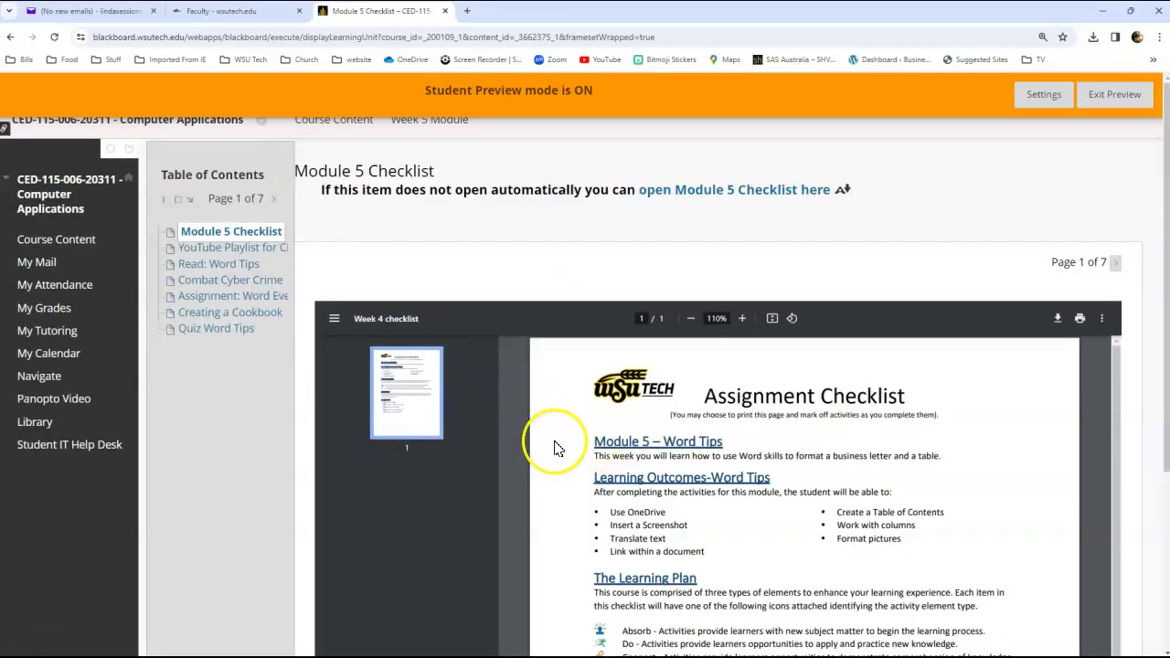
{"action": "left_click", "coordinate": [239, 265]}
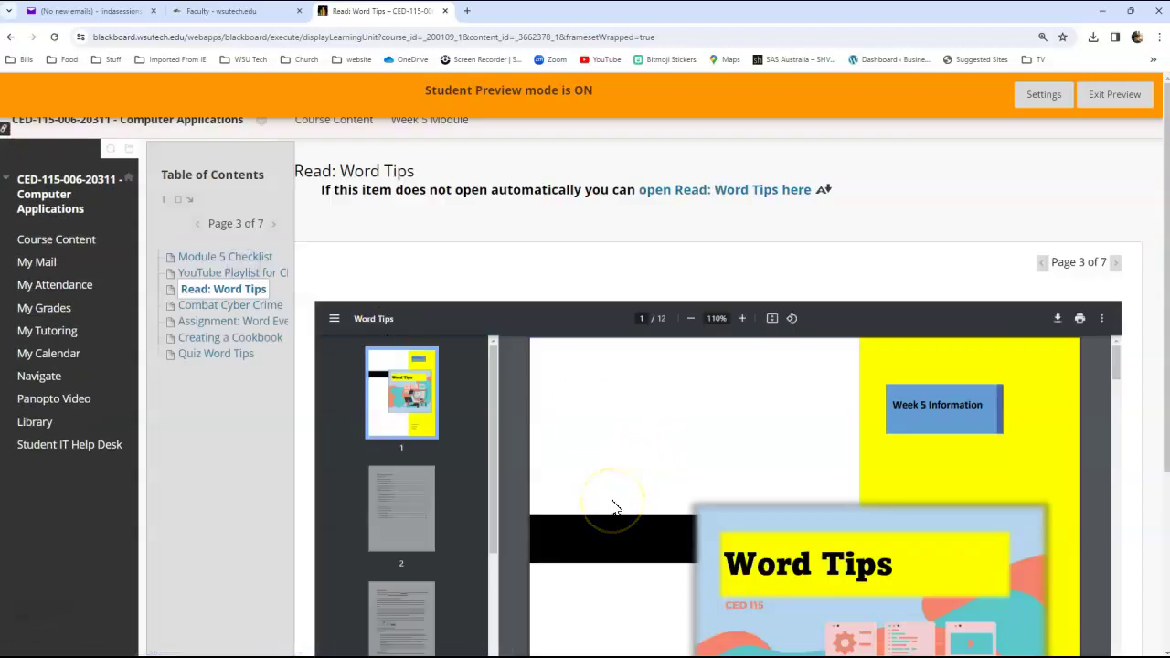
{"action": "scroll", "coordinate": [614, 508], "scroll_direction": "down", "scroll_amount": 3}
{"action": "scroll", "coordinate": [615, 508], "scroll_direction": "down", "scroll_amount": 7}
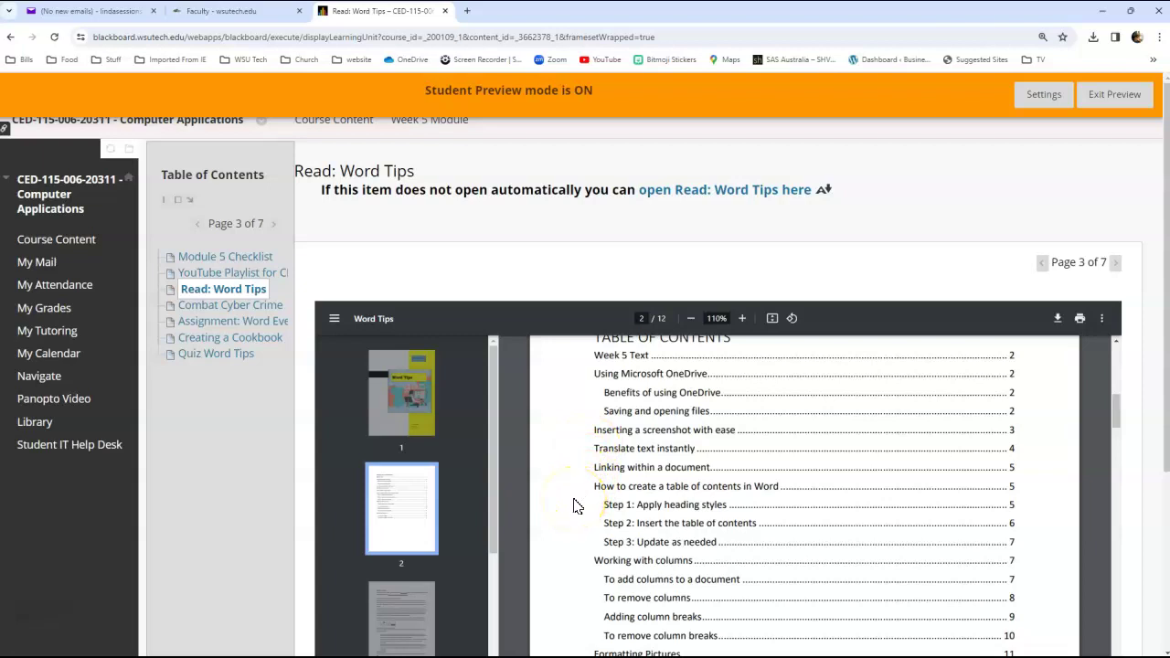
{"action": "scroll", "coordinate": [577, 506], "scroll_direction": "down", "scroll_amount": 2}
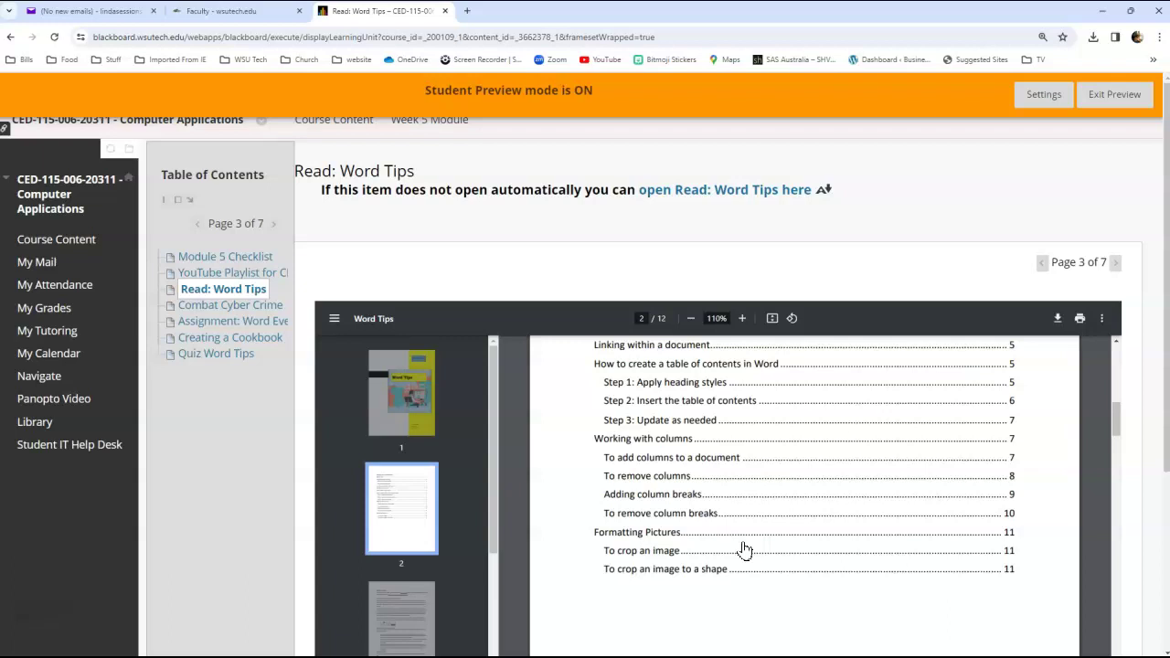
{"action": "left_click", "coordinate": [709, 529]}
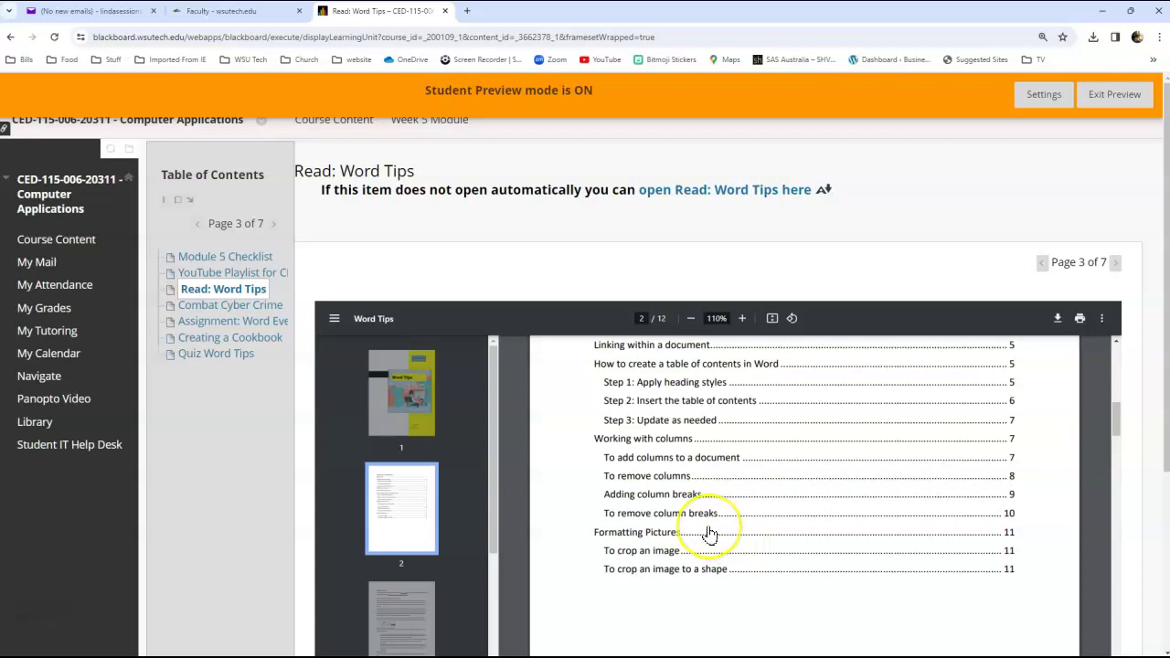
- Open the Combat Cyber Crime upload assignment (due February 18, 2024, 20 points) and its starter file
{"action": "left_click", "coordinate": [222, 310]}
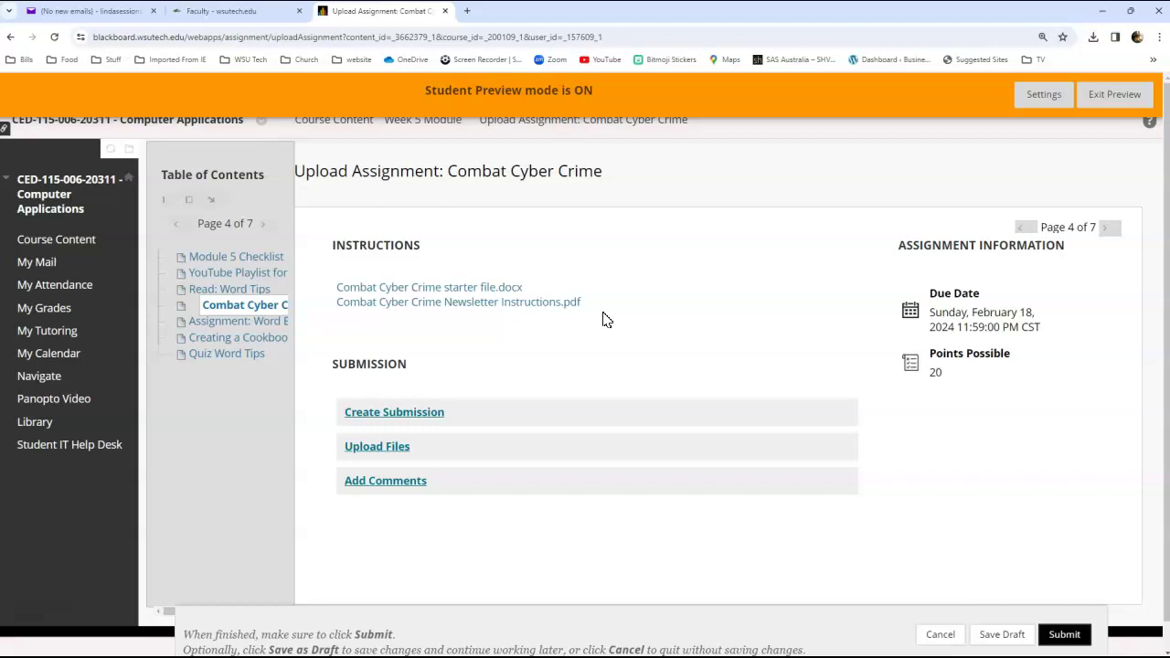
{"action": "left_click", "coordinate": [614, 301]}
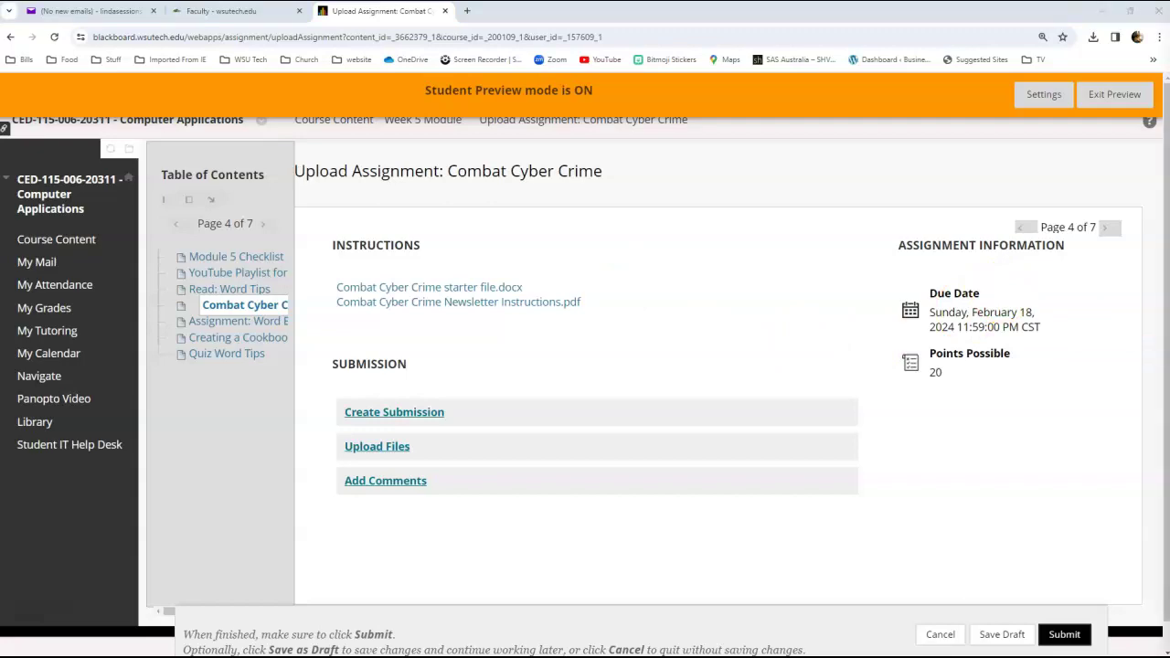
- Bring the Word starter file forward, select the text from 'Our daily life' onward, then switch to the PDF
{"action": "left_click_drag", "start_coordinate": [1124, 357], "coordinate": [756, 33]}
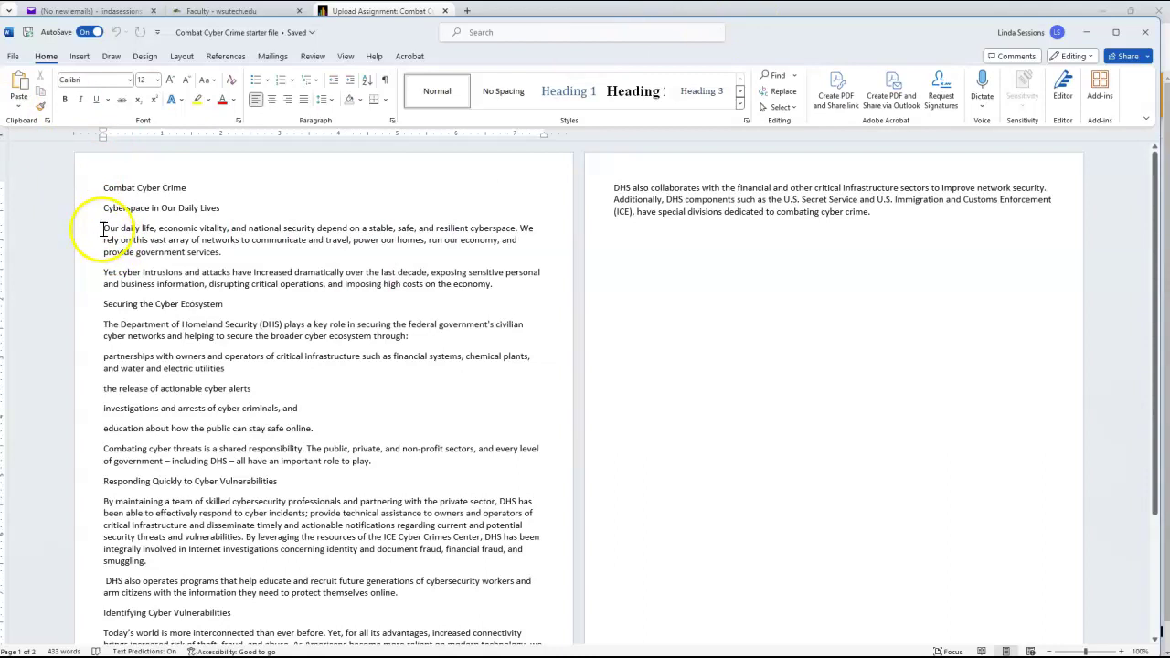
{"action": "left_click_drag", "start_coordinate": [102, 229], "coordinate": [892, 216]}
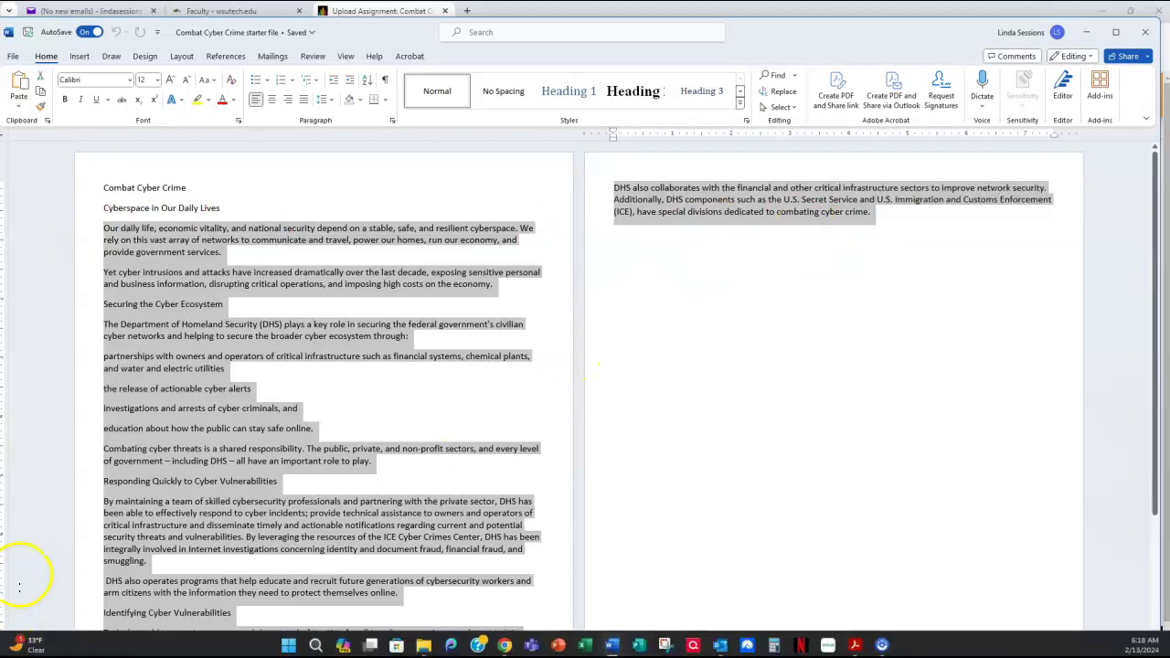
{"action": "key", "text": "alt+Tab"}
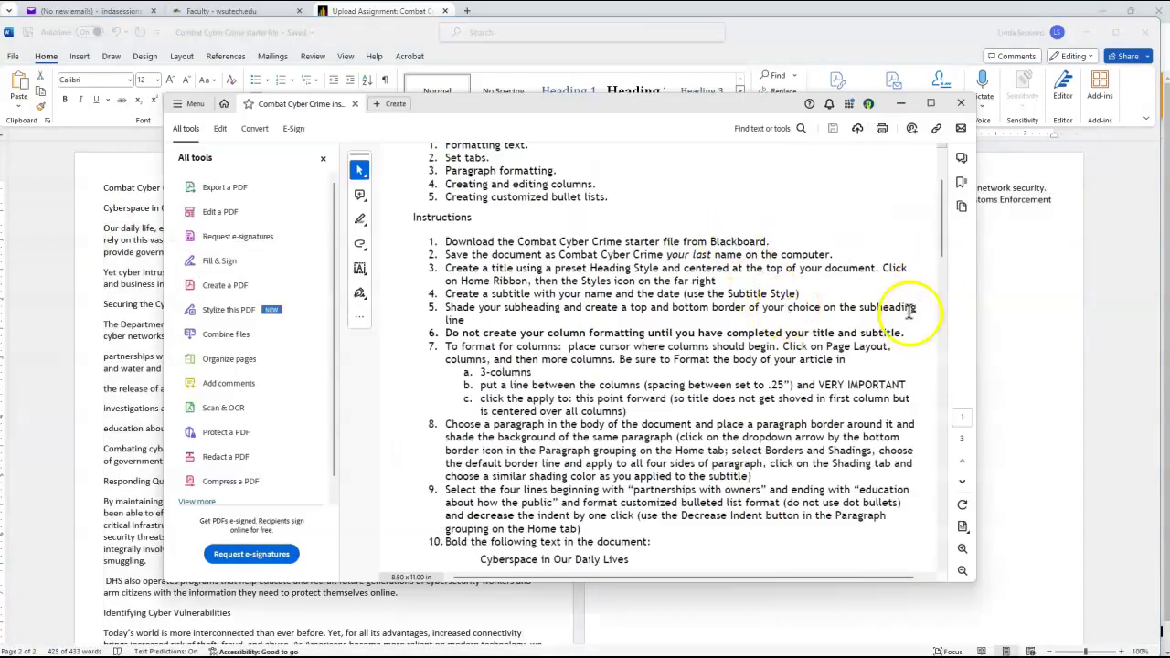
- Scroll through the Combat Cyber Crime Newsletter instructions on title, subtitle, borders and 3-column formatting
{"action": "scroll", "coordinate": [947, 215], "scroll_direction": "up", "scroll_amount": 3}
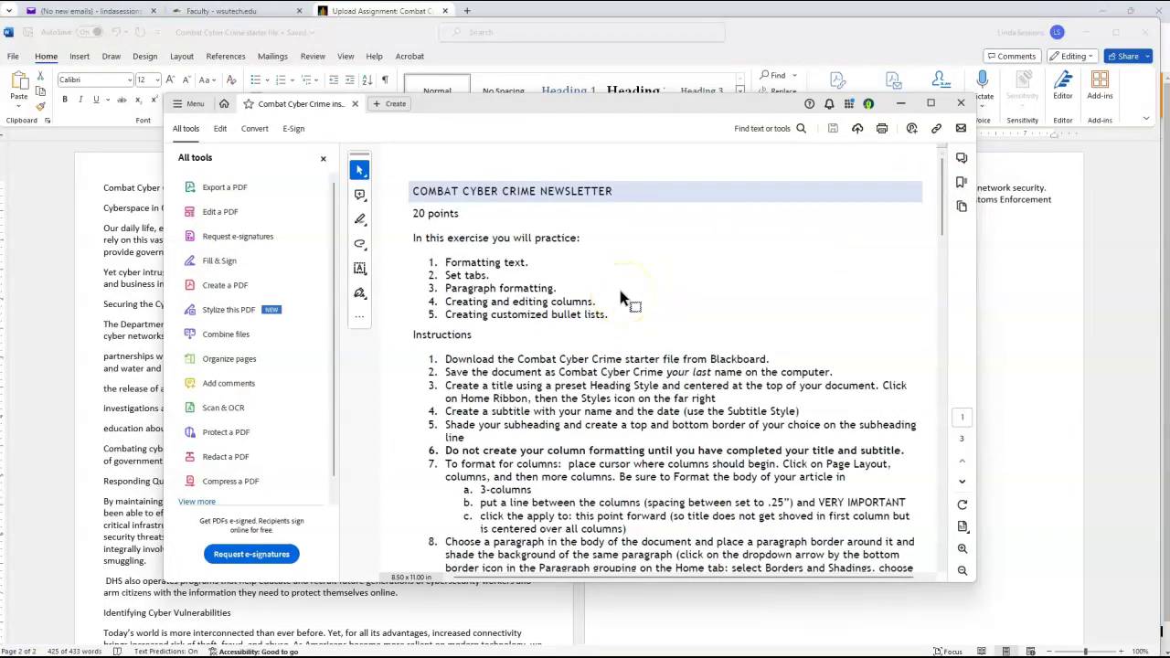
{"action": "scroll", "coordinate": [627, 303], "scroll_direction": "down", "scroll_amount": 1}
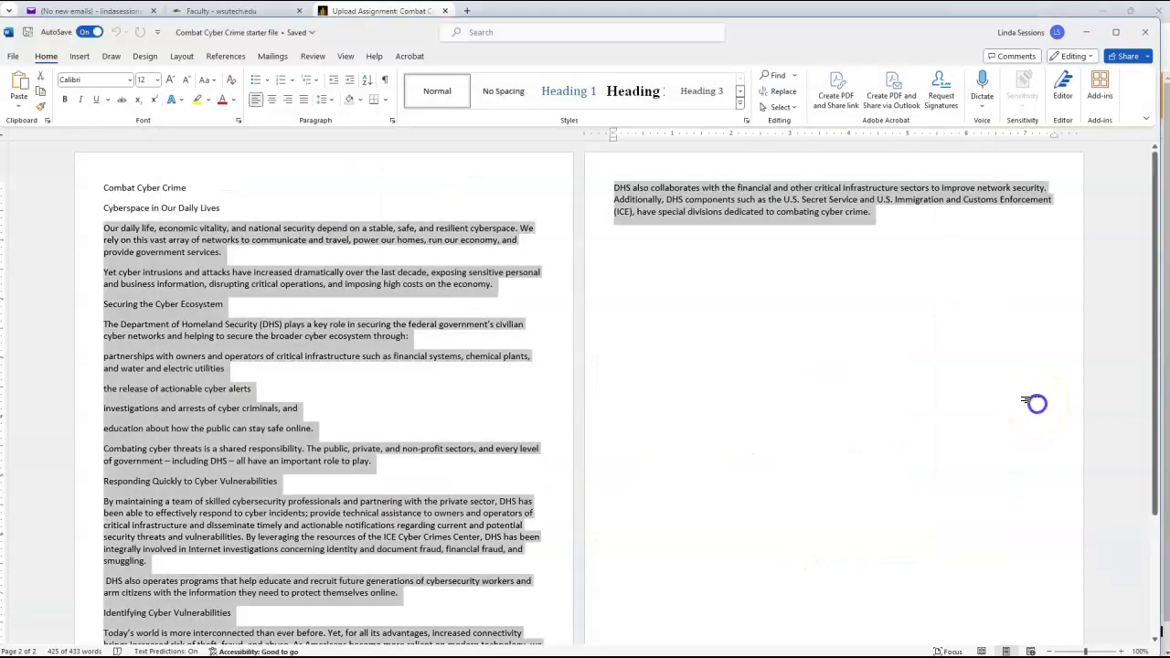
- Return to Word, clear the selection, and place the cursor before 'Cyberspace in Our Daily Lives'
{"action": "left_click", "coordinate": [1039, 412]}
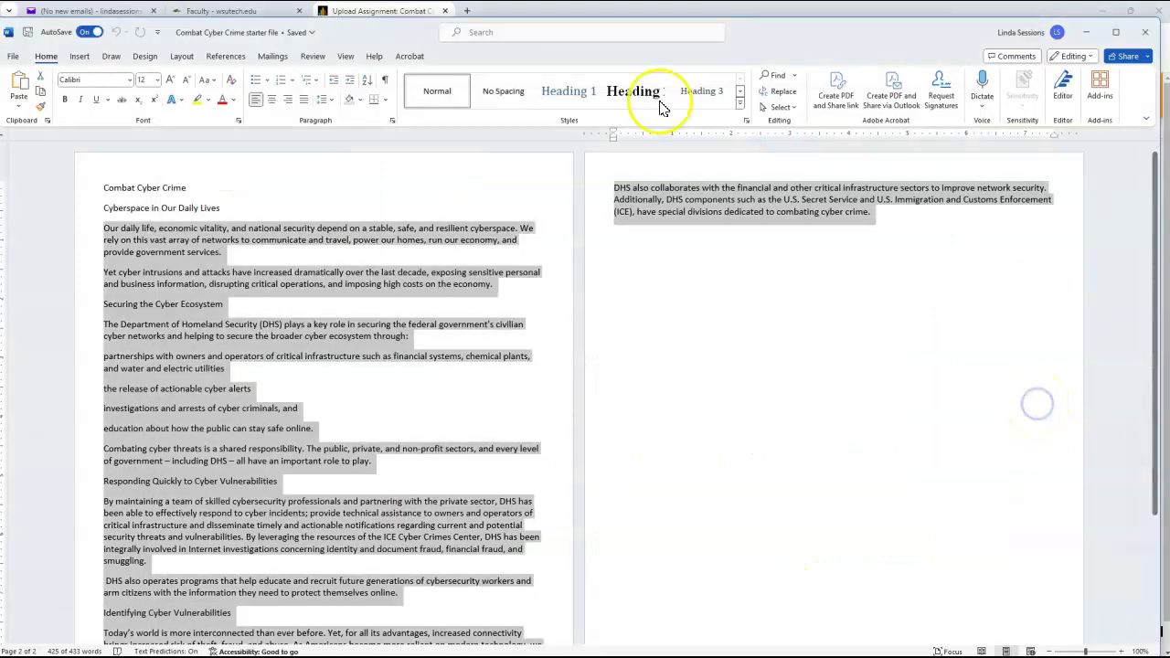
{"action": "left_click", "coordinate": [180, 185]}
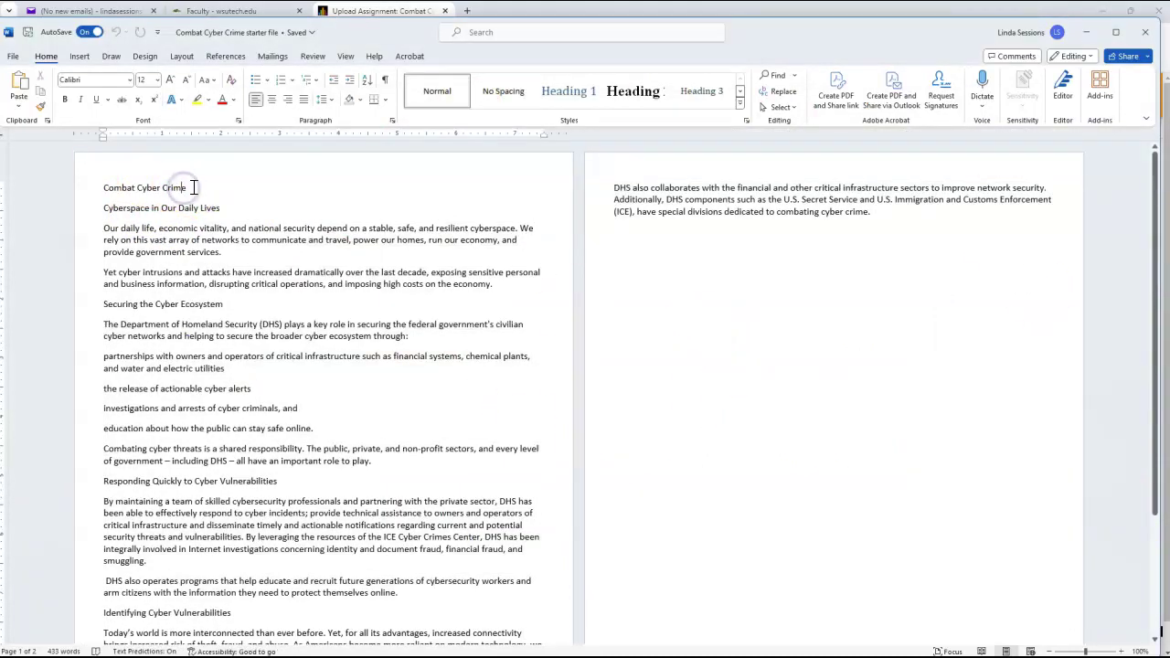
{"action": "left_click_drag", "start_coordinate": [191, 187], "coordinate": [103, 187]}
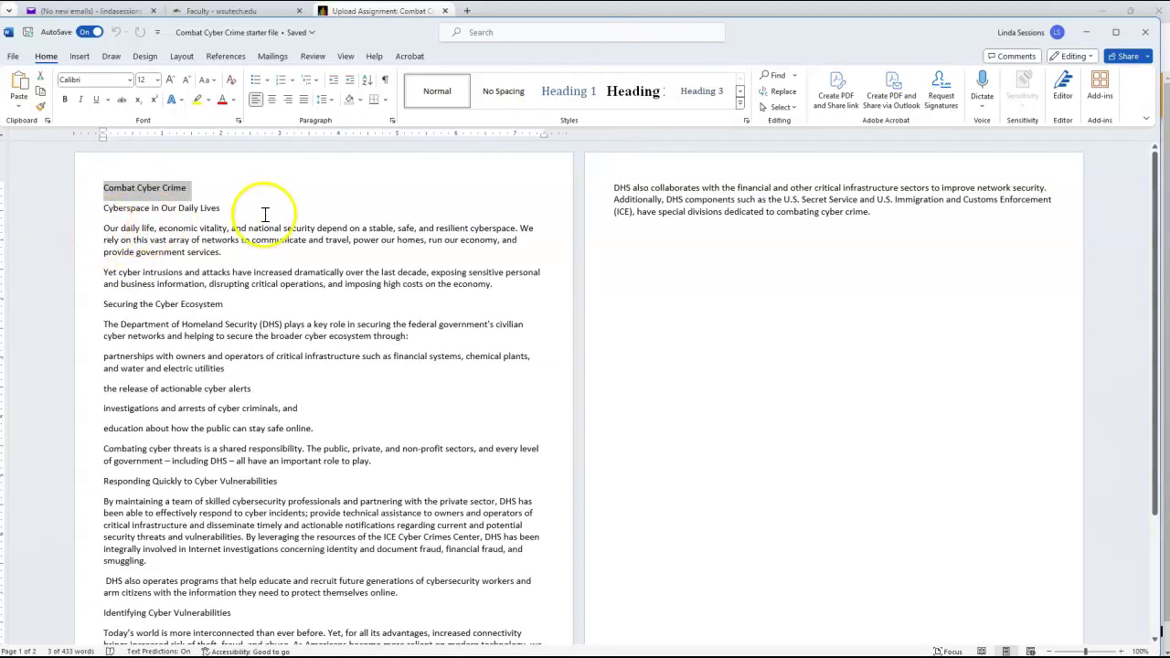
{"action": "left_click", "coordinate": [103, 234]}
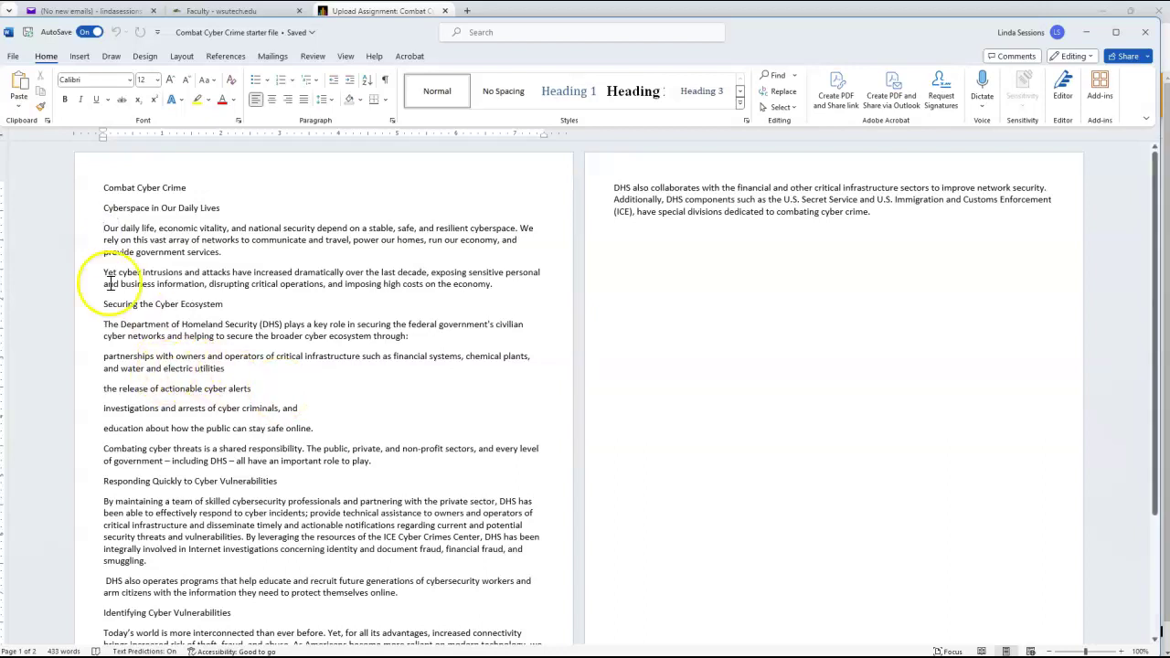
{"action": "left_click", "coordinate": [101, 207]}
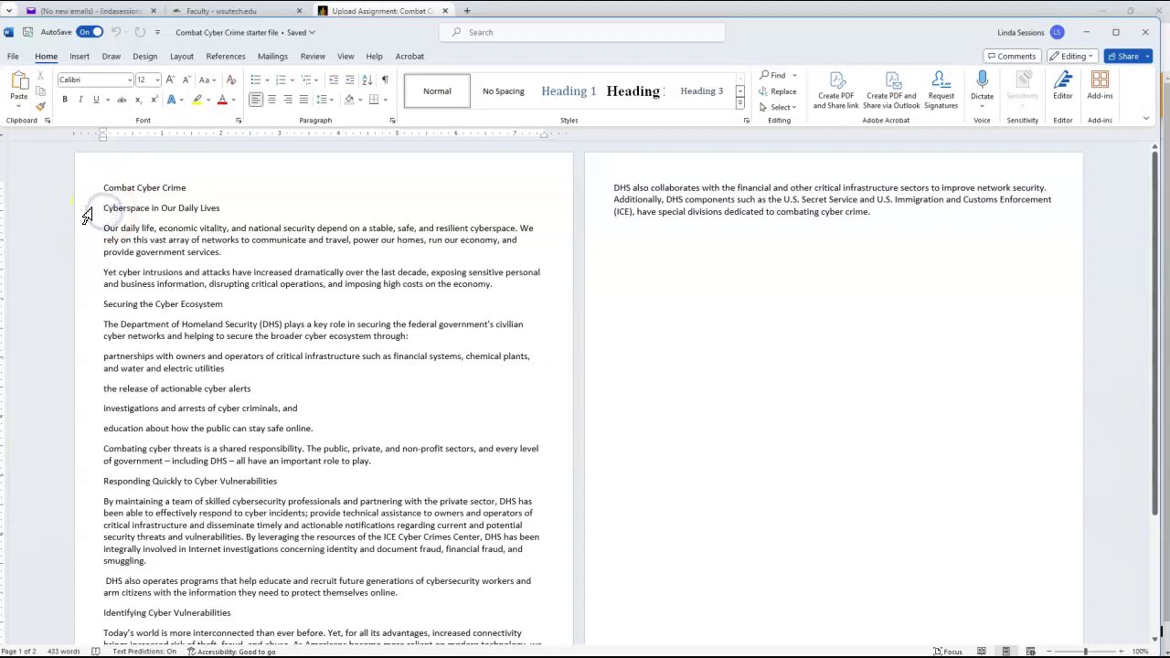
- Lay out the text from the subtitle forward in three columns with lines between, then restore Word's window
{"action": "left_click", "coordinate": [178, 57]}
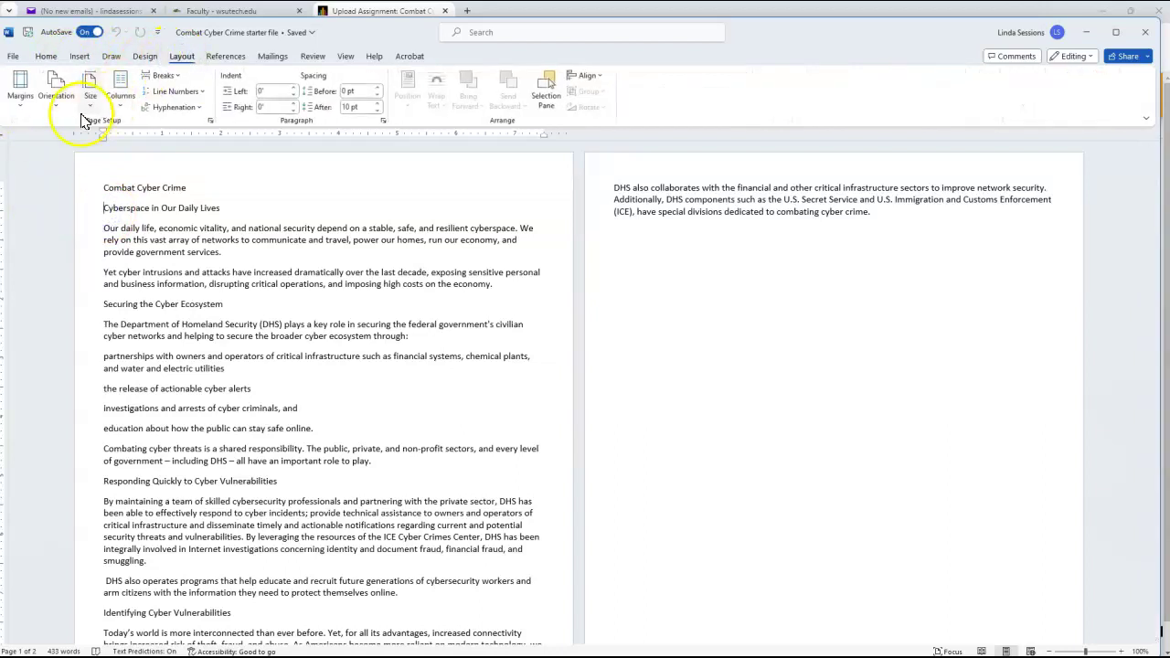
{"action": "left_click", "coordinate": [122, 92]}
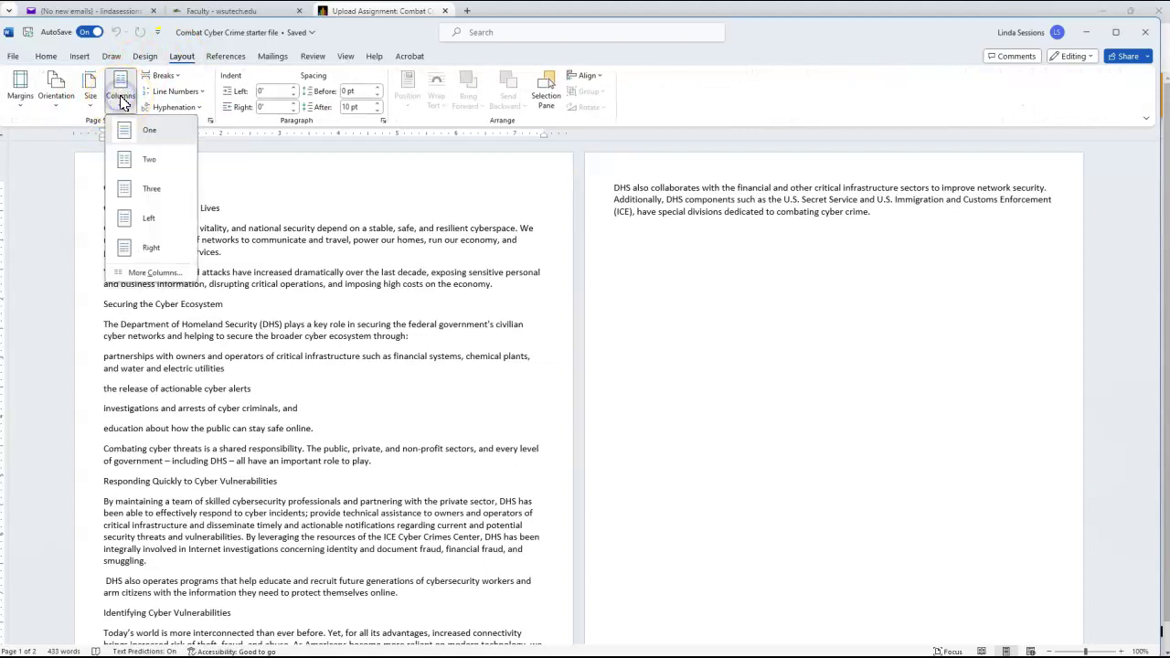
{"action": "left_click", "coordinate": [143, 272]}
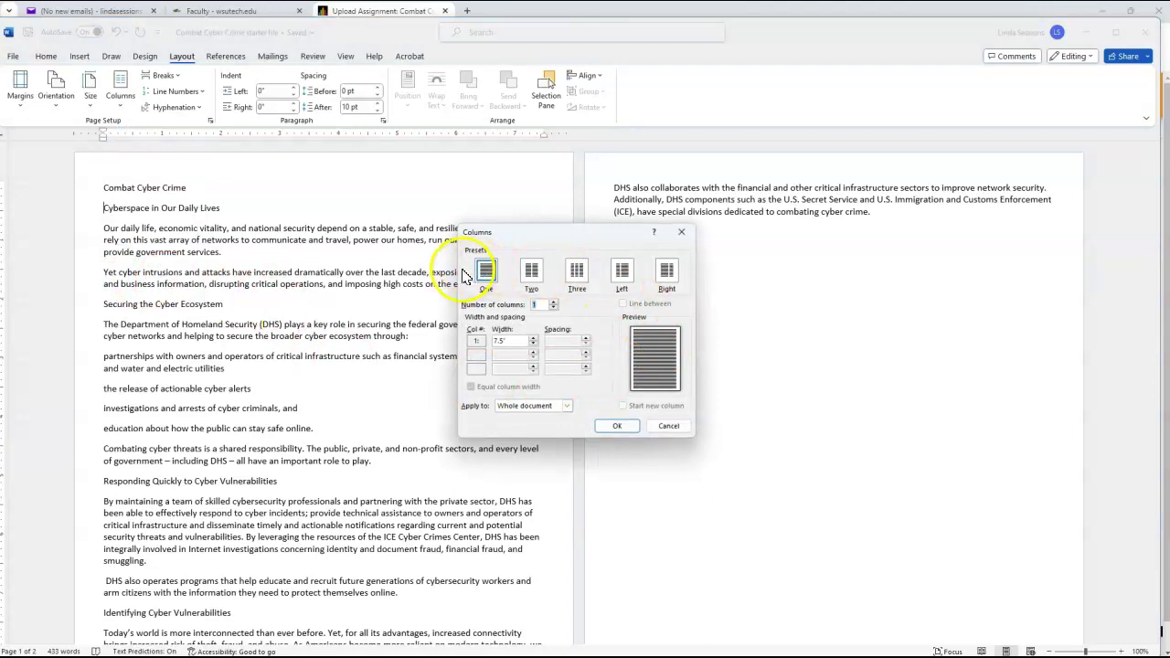
{"action": "left_click", "coordinate": [580, 276]}
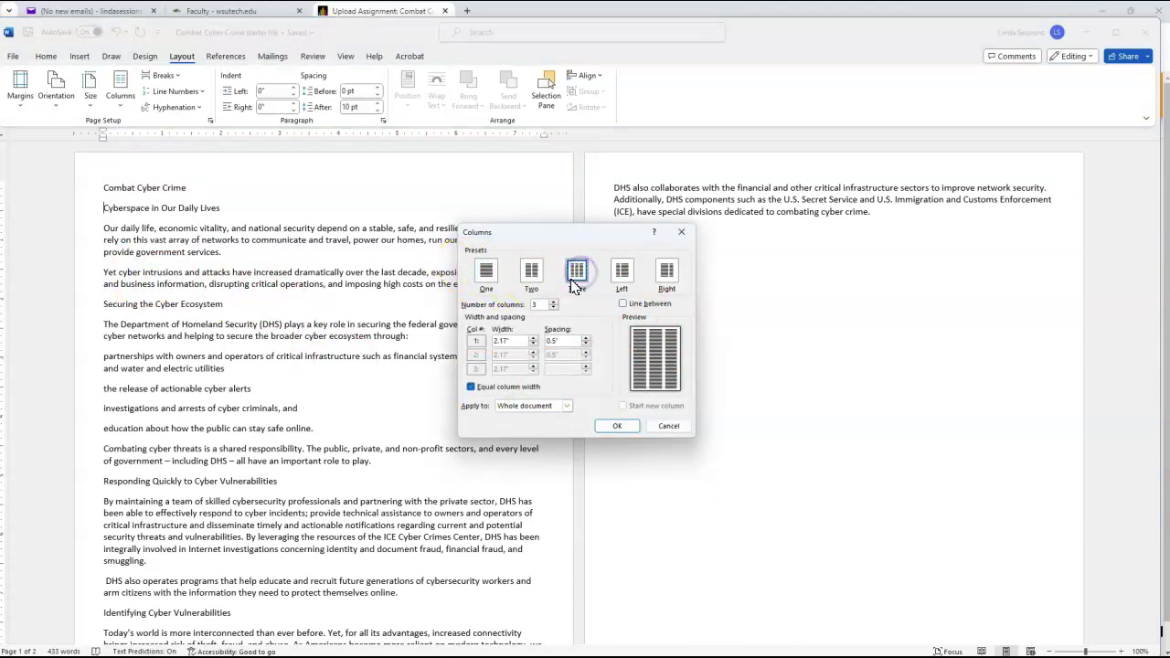
{"action": "left_click", "coordinate": [623, 305]}
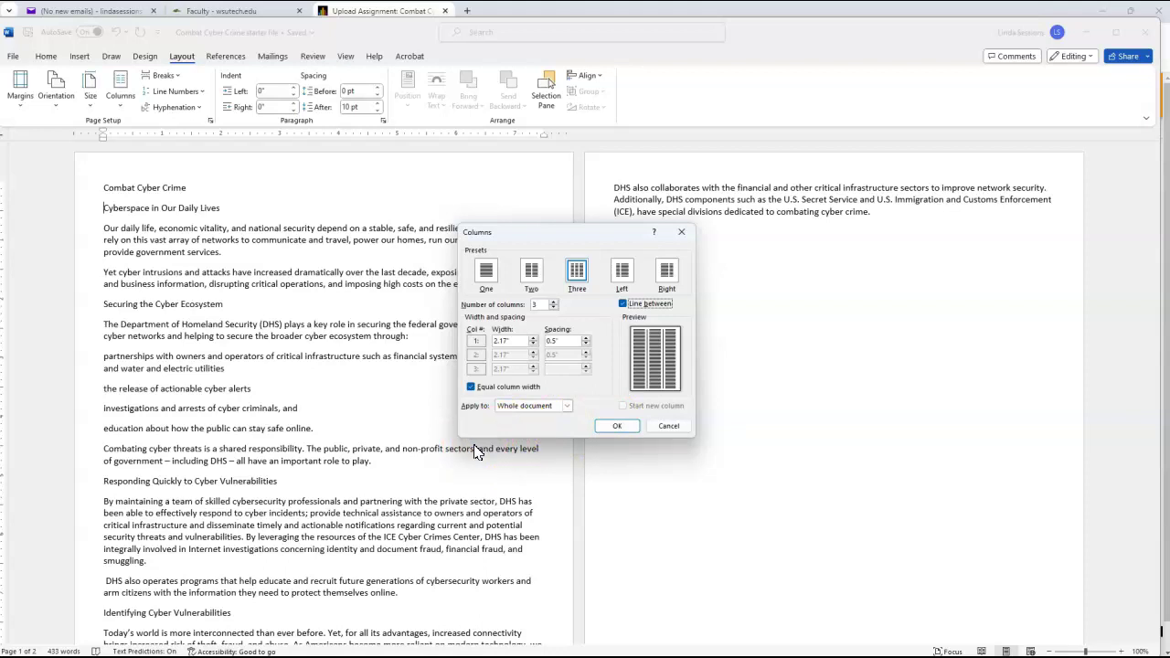
{"action": "left_click", "coordinate": [568, 406]}
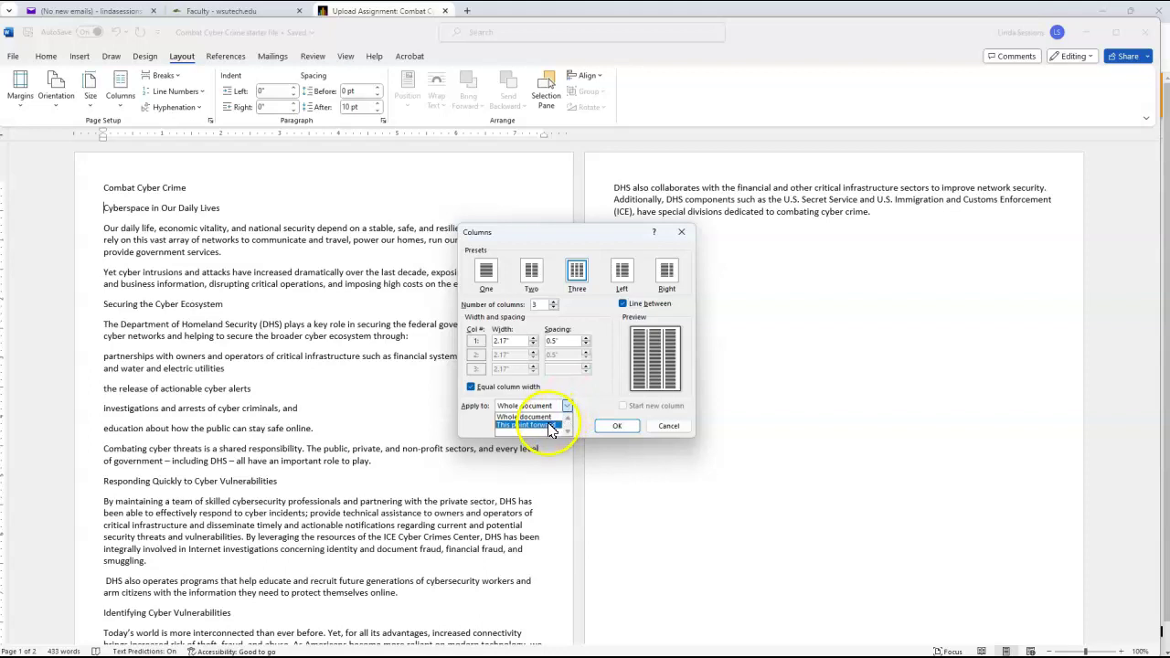
{"action": "left_click", "coordinate": [546, 425]}
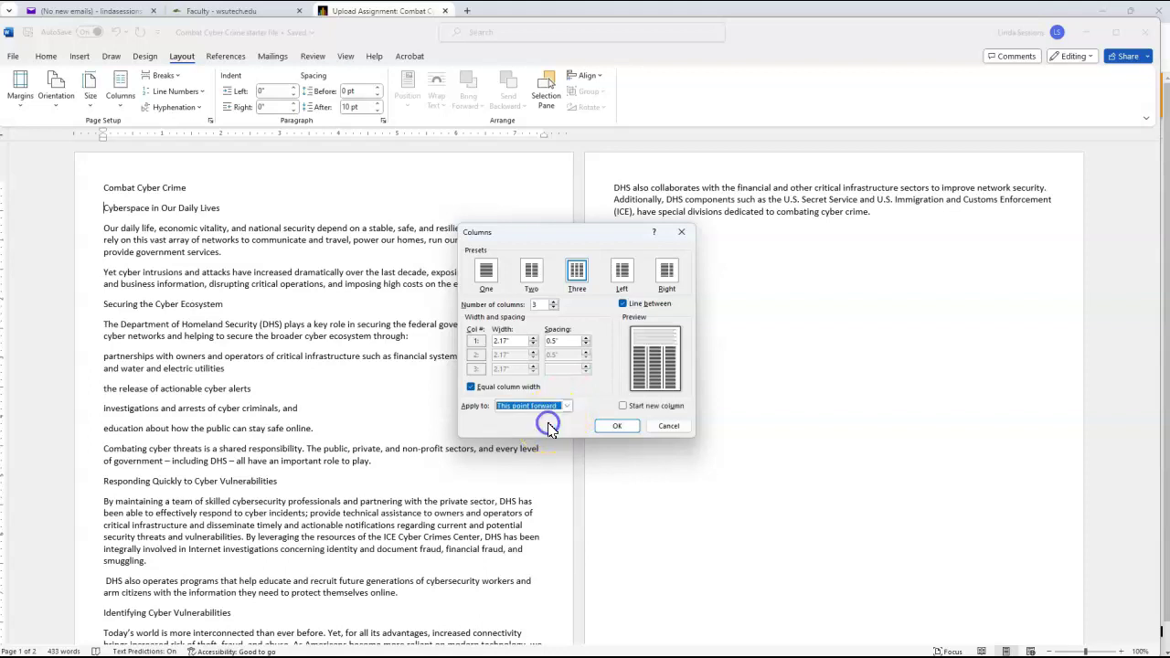
{"action": "left_click", "coordinate": [618, 429]}
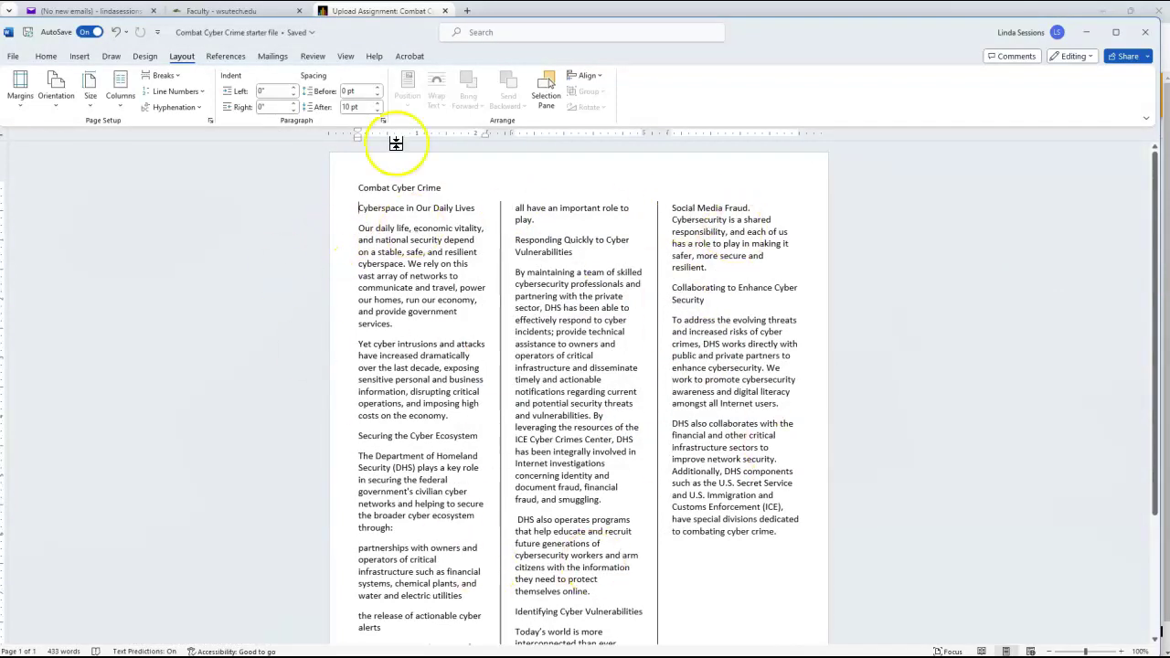
{"action": "left_click", "coordinate": [433, 187]}
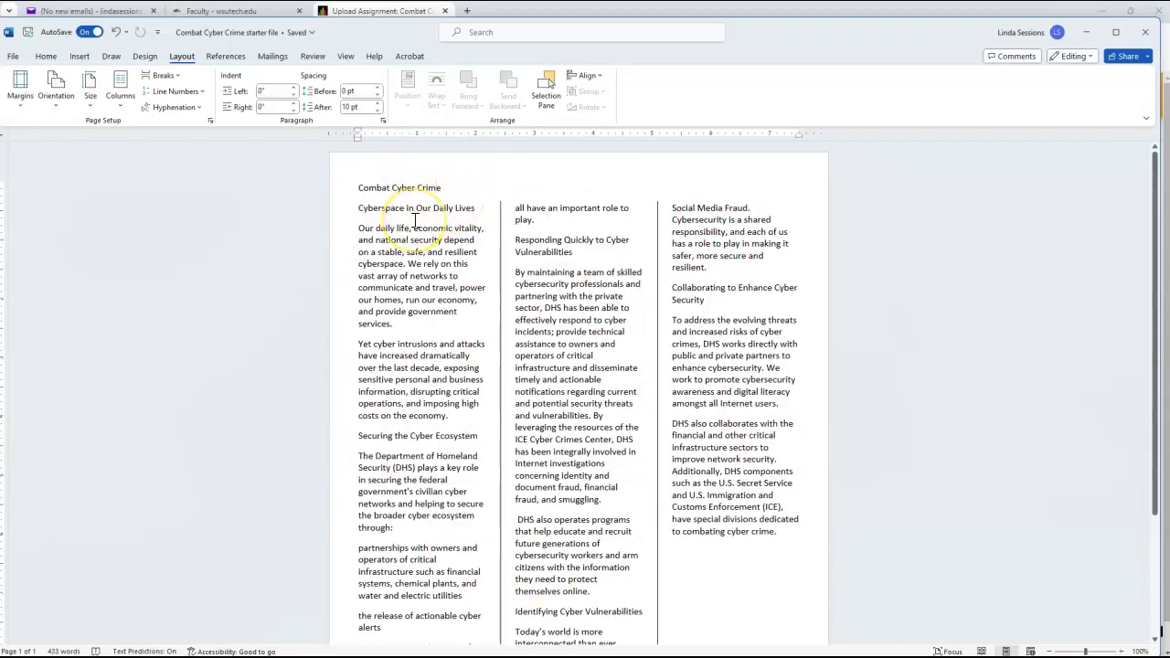
{"action": "double_click", "coordinate": [827, 31]}
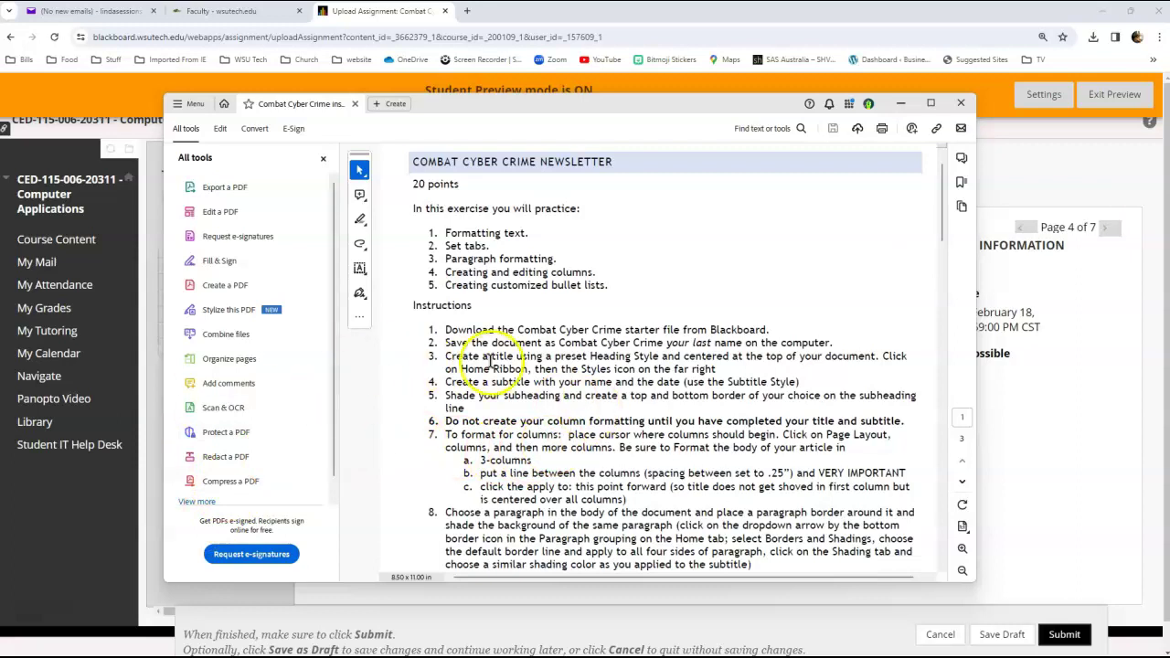
- Scroll the instructions PDF to the finished newsletter example and make the Acrobat window taller
{"action": "scroll", "coordinate": [600, 399], "scroll_direction": "down", "scroll_amount": 2}
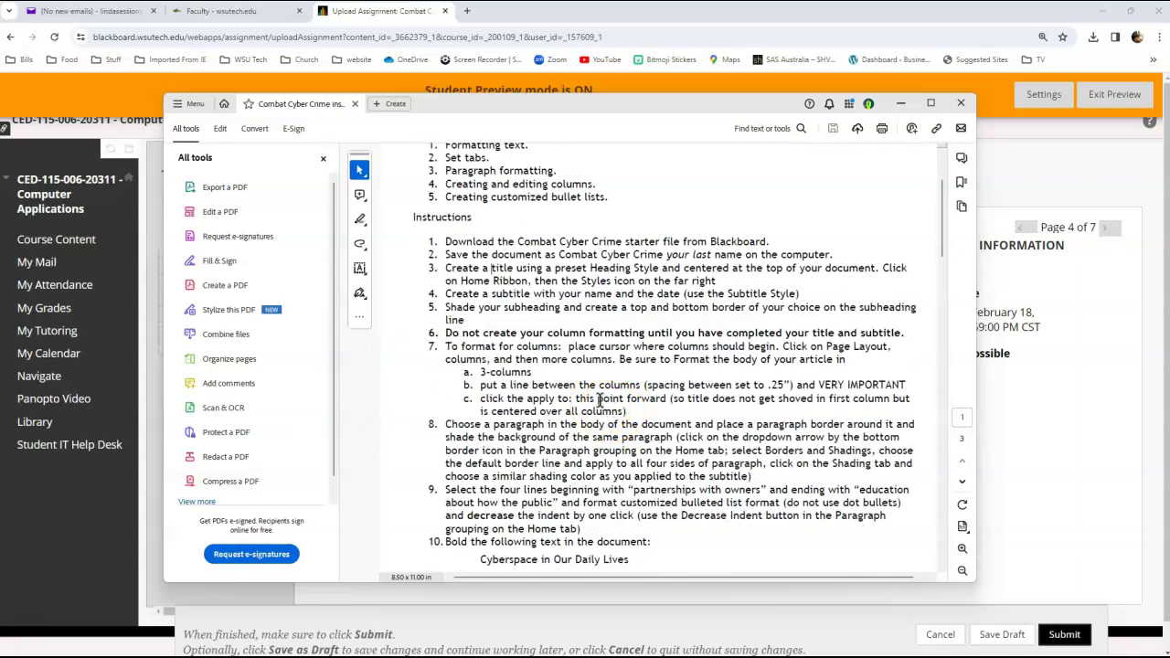
{"action": "scroll", "coordinate": [599, 400], "scroll_direction": "down", "scroll_amount": 2}
{"action": "scroll", "coordinate": [600, 400], "scroll_direction": "down", "scroll_amount": 1}
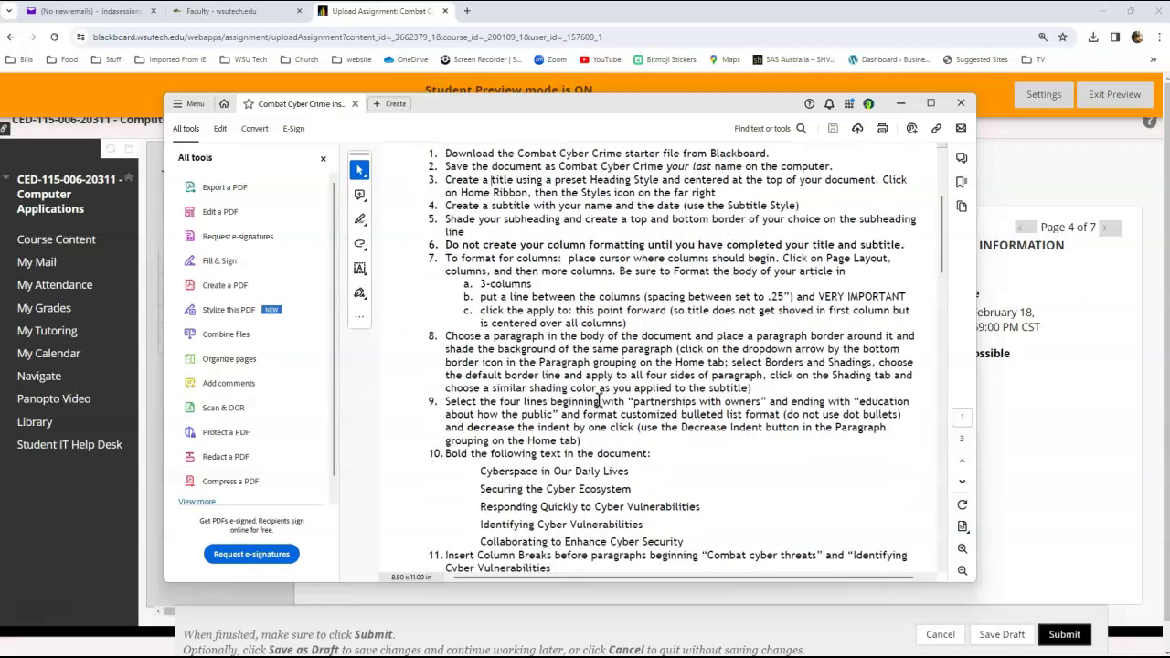
{"action": "scroll", "coordinate": [600, 400], "scroll_direction": "down", "scroll_amount": 3}
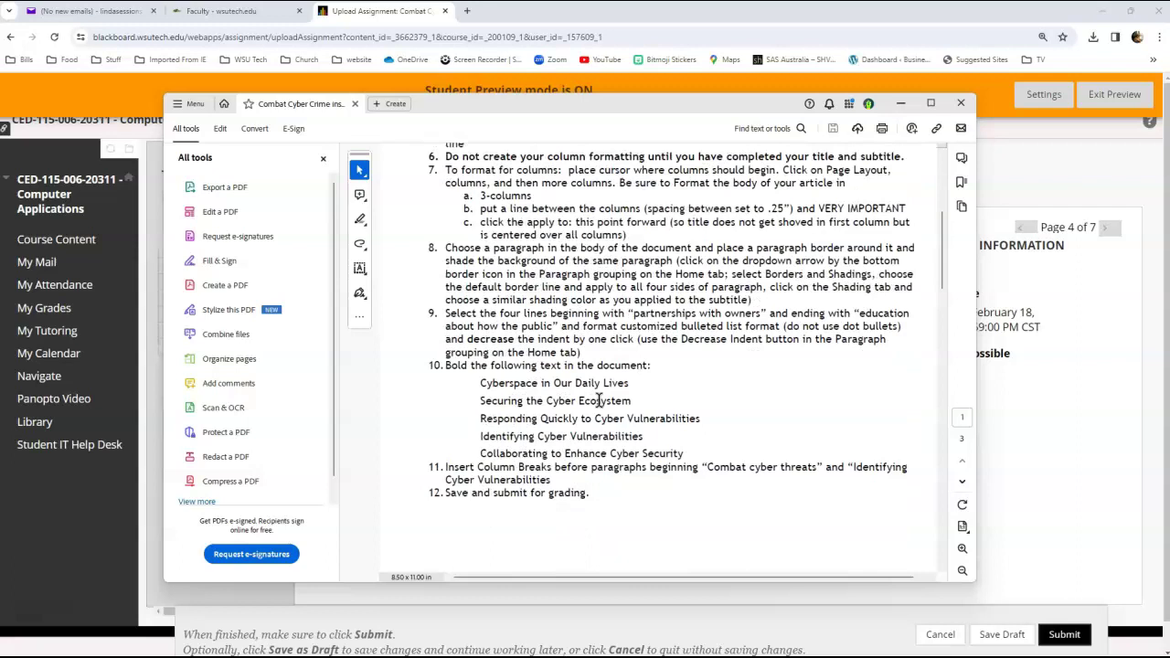
{"action": "scroll", "coordinate": [600, 399], "scroll_direction": "down", "scroll_amount": 5}
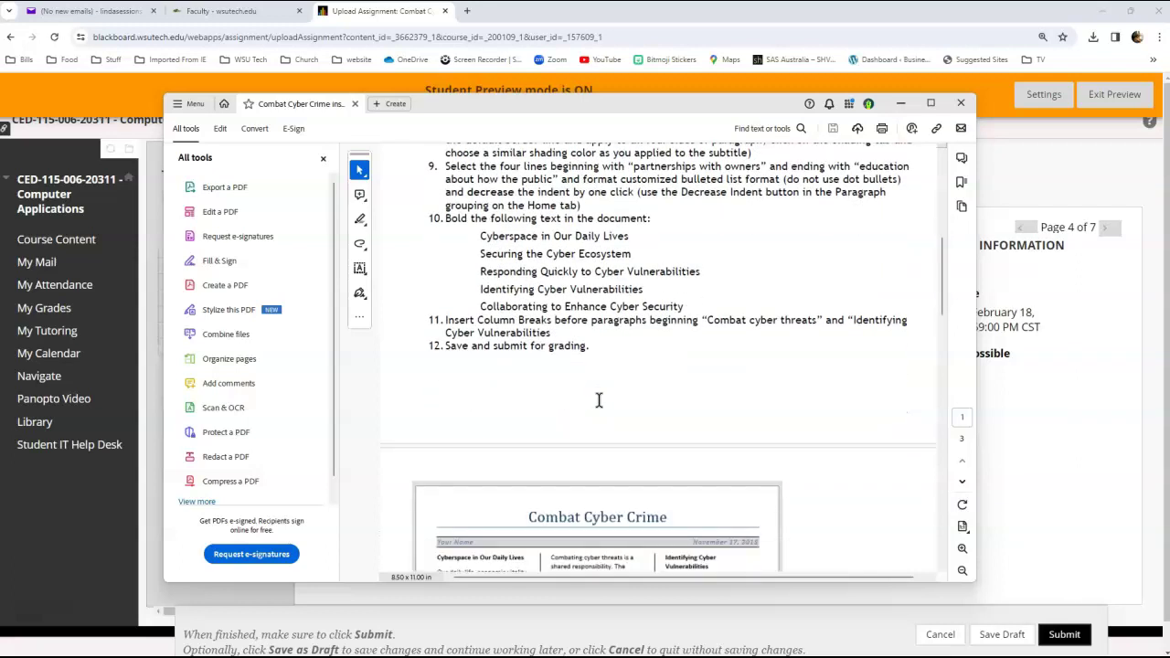
{"action": "scroll", "coordinate": [599, 400], "scroll_direction": "down", "scroll_amount": 9}
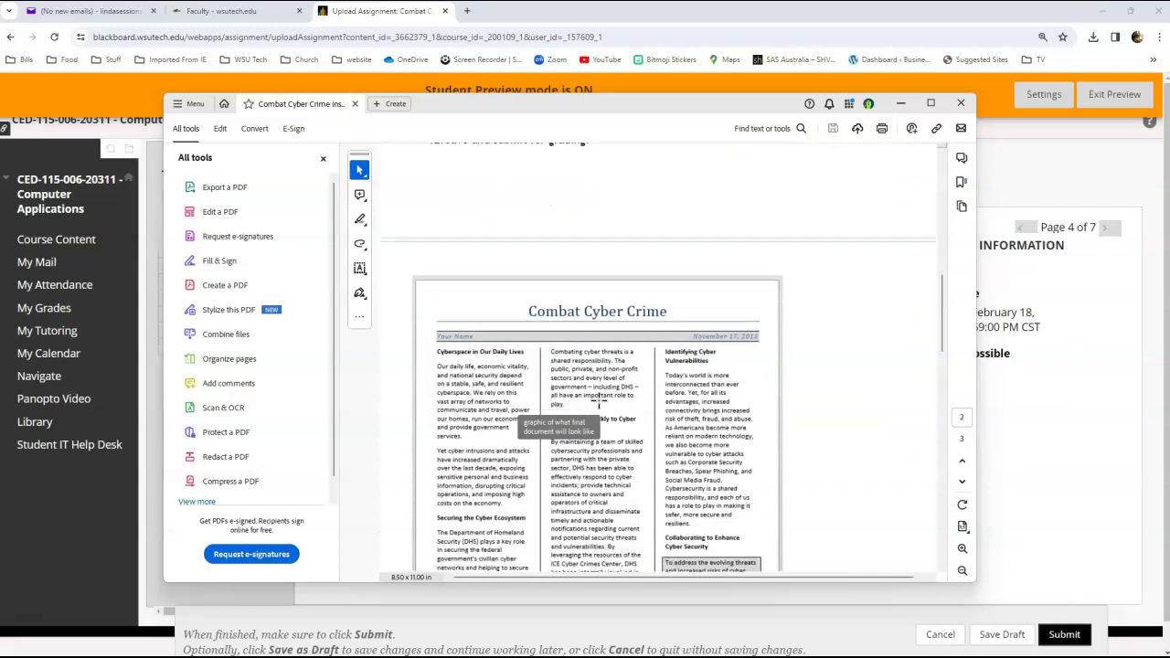
{"action": "scroll", "coordinate": [599, 401], "scroll_direction": "down", "scroll_amount": 3}
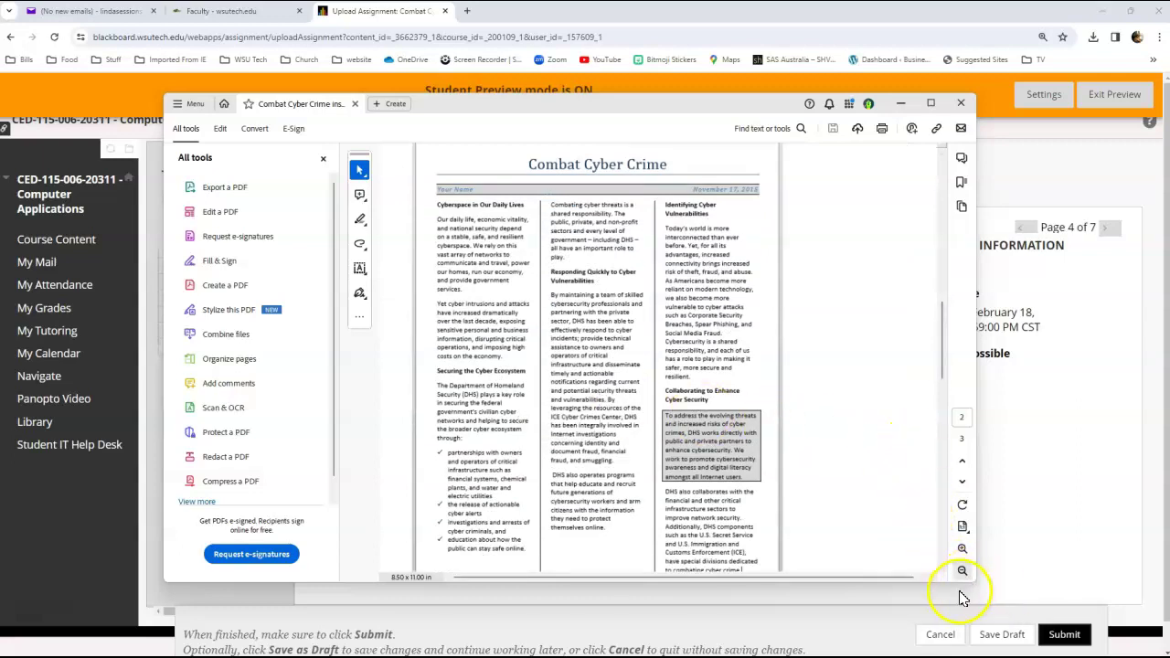
{"action": "left_click_drag", "start_coordinate": [941, 585], "coordinate": [942, 651]}
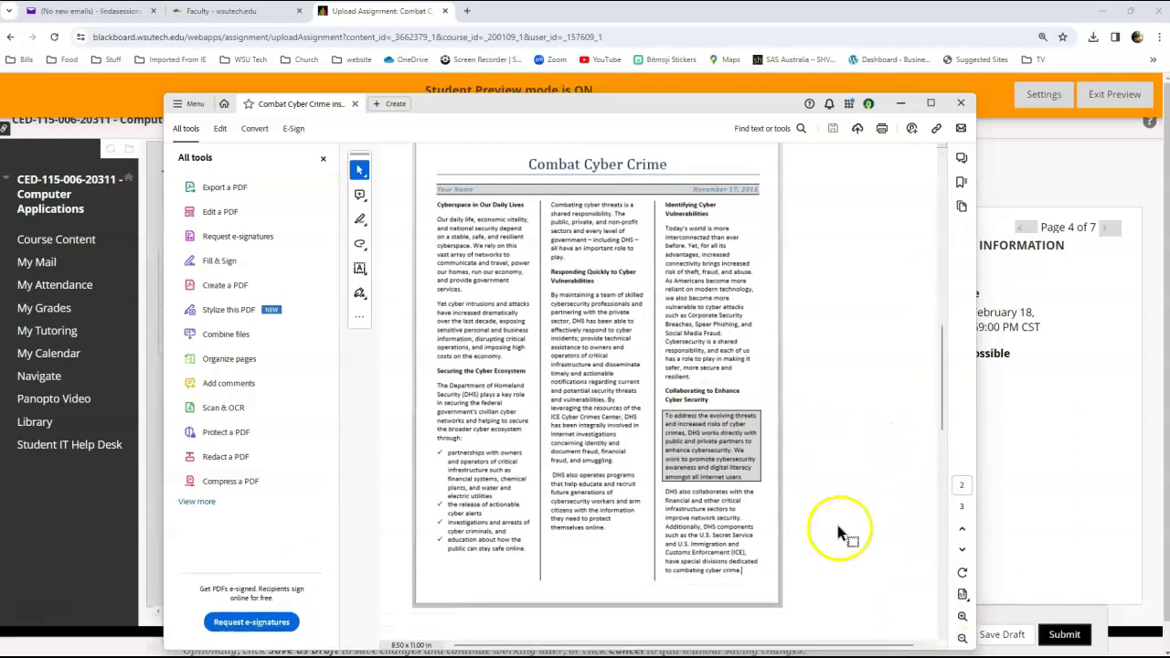
{"action": "scroll", "coordinate": [839, 532], "scroll_direction": "up", "scroll_amount": 1}
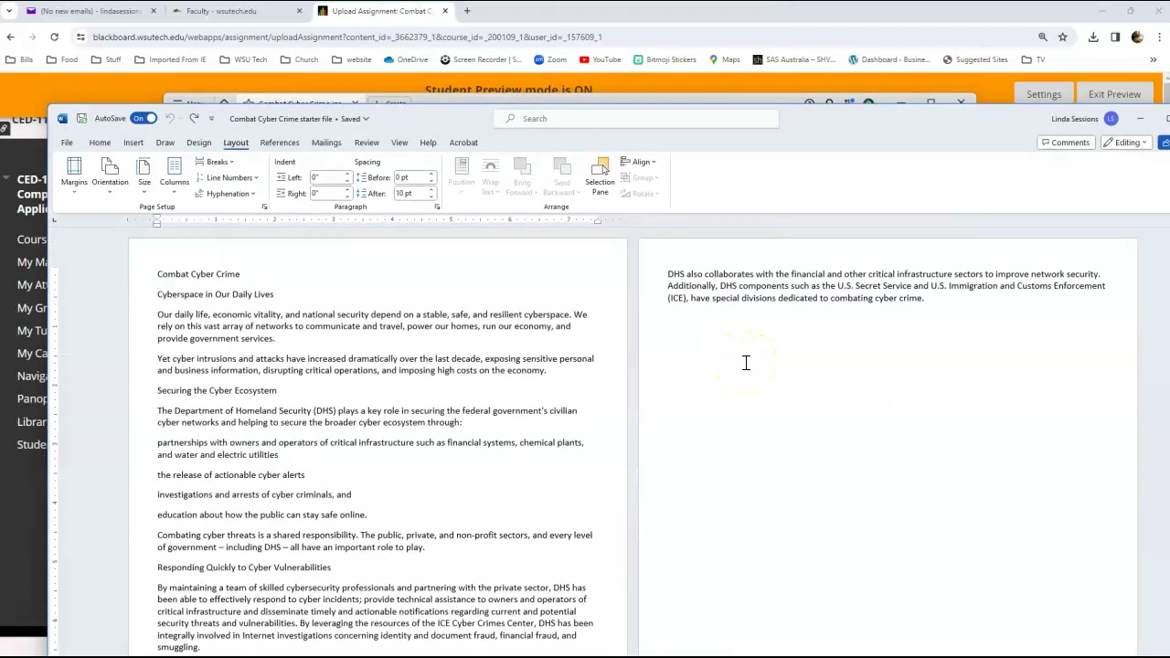
- Bring the Acrobat example newsletter, with three columns under a bordered title, in front of Word
{"action": "left_click", "coordinate": [833, 105]}
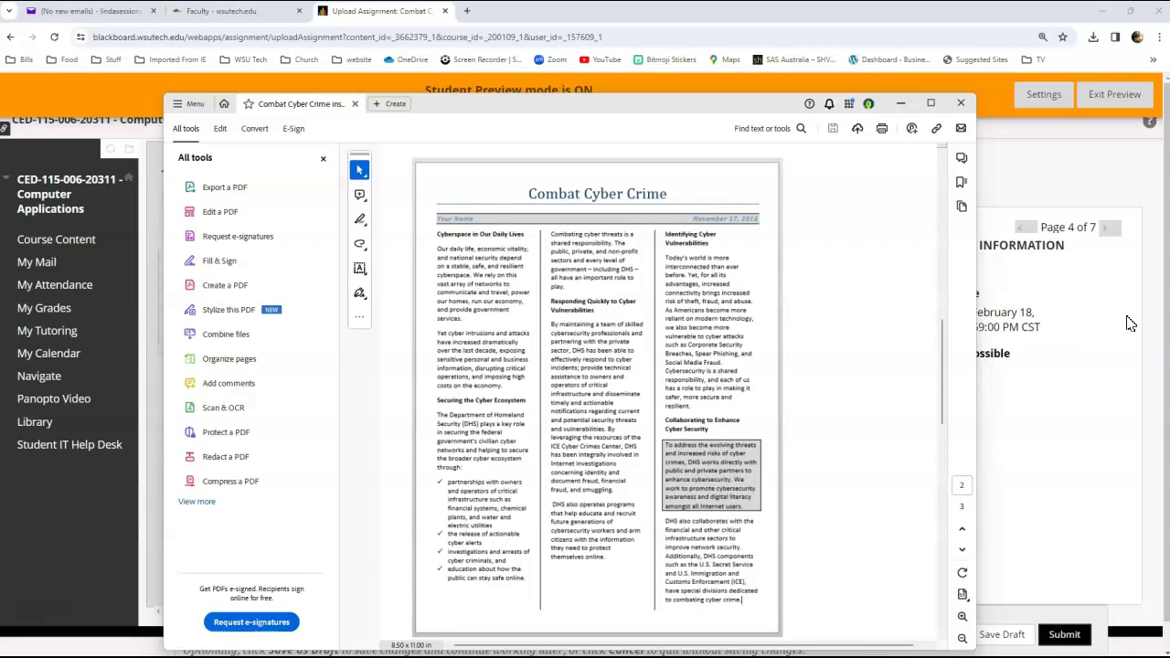
- Close the Combat Cyber Crime PDF, go to the Word Event Flyer assignment, and open Word Event Flyer.pdf
{"action": "left_click", "coordinate": [967, 105]}
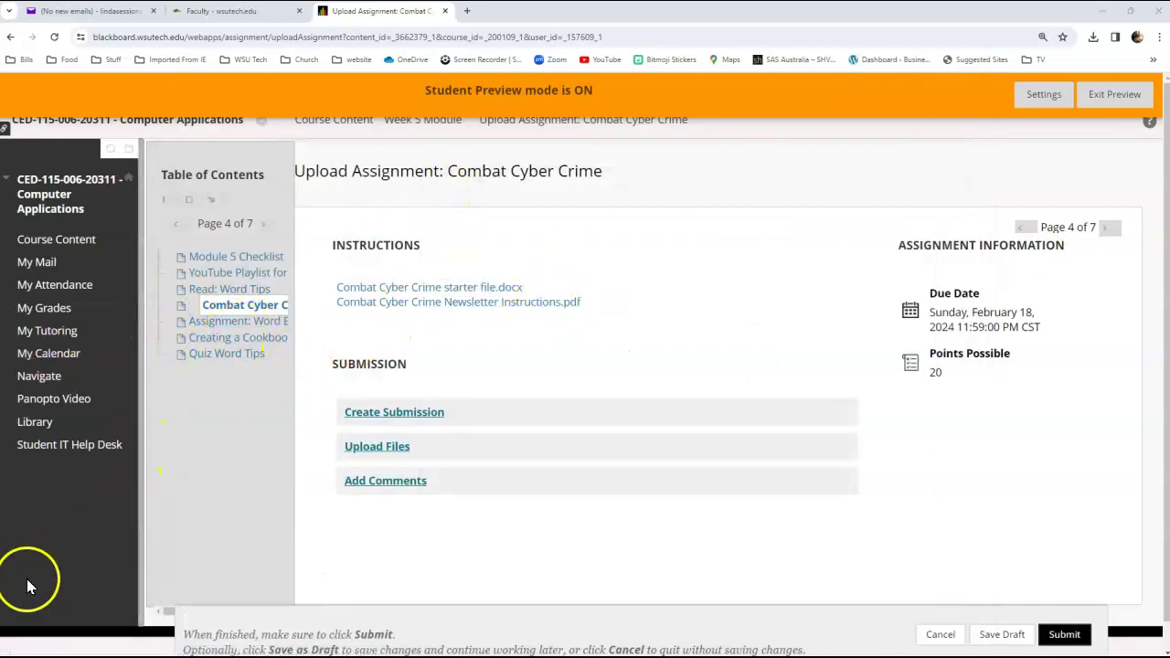
{"action": "left_click", "coordinate": [249, 327]}
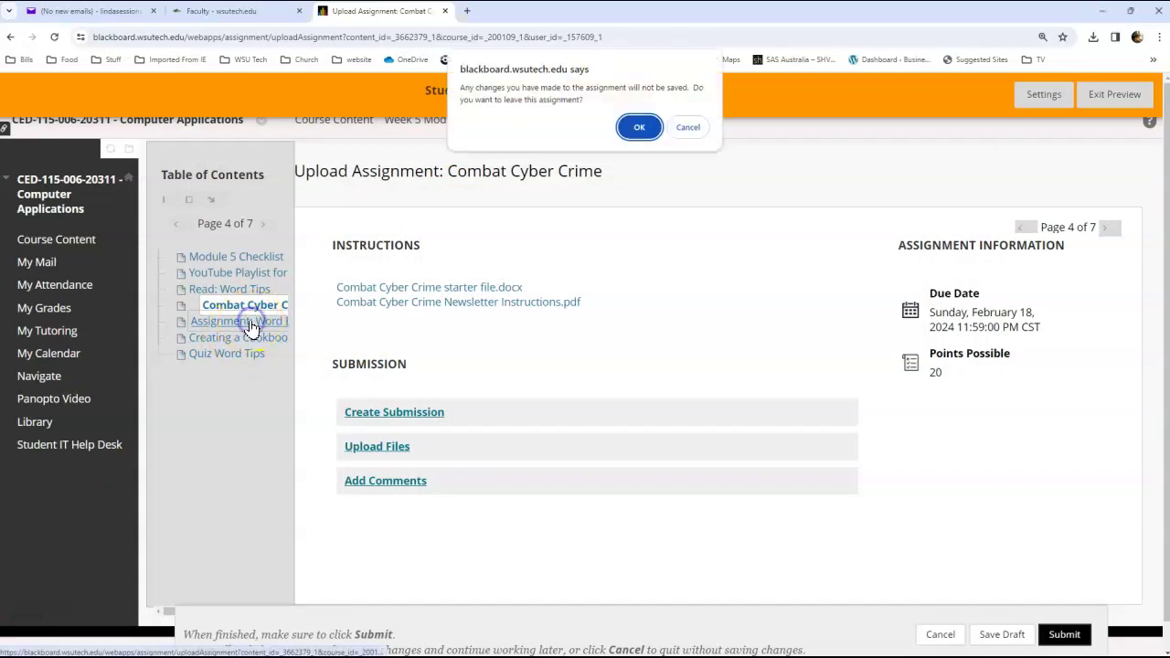
{"action": "left_click", "coordinate": [640, 133]}
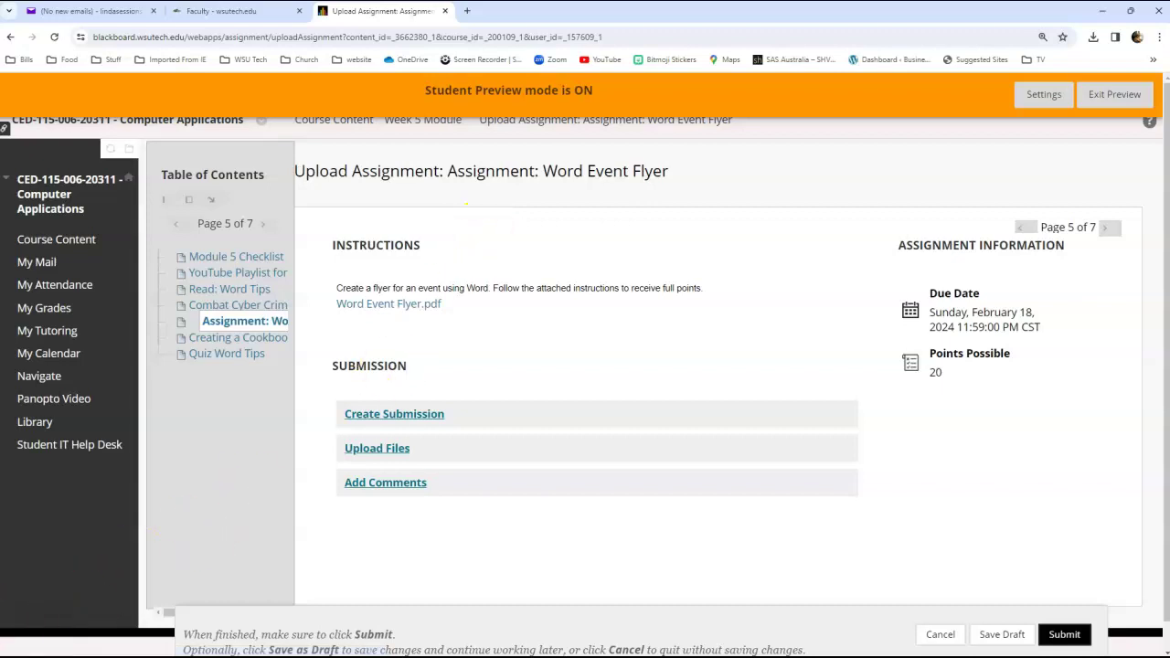
{"action": "left_click", "coordinate": [722, 606]}
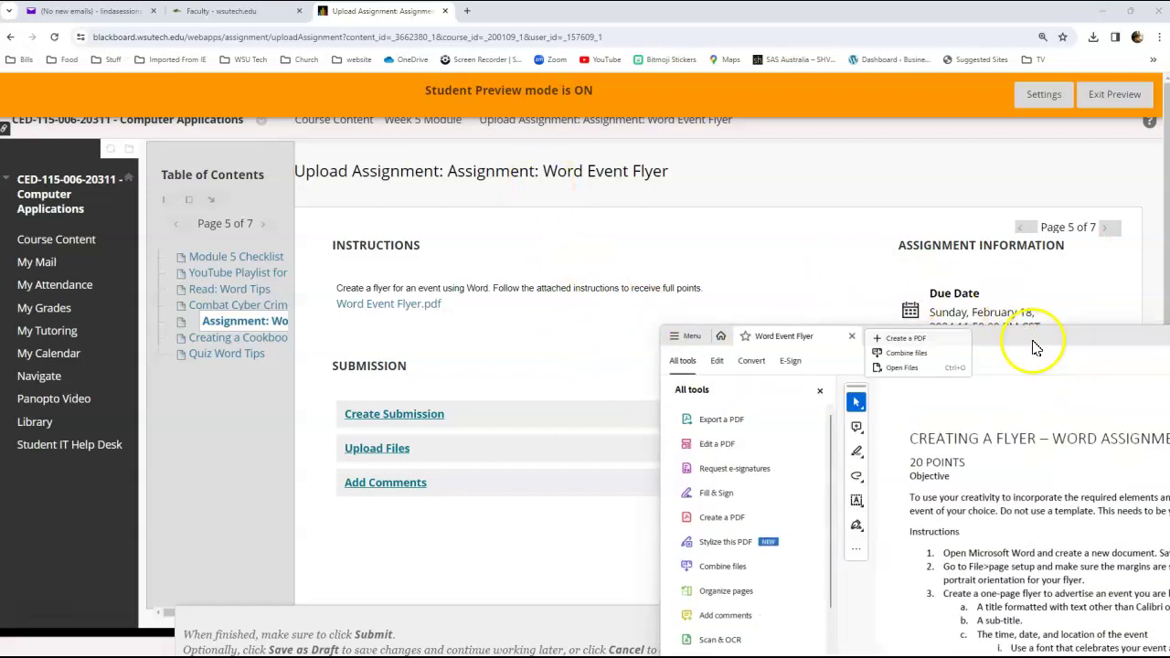
- Move the Creating a Flyer instructions window to the screen top and resize it taller and wider
{"action": "left_click_drag", "start_coordinate": [1040, 335], "coordinate": [520, 44]}
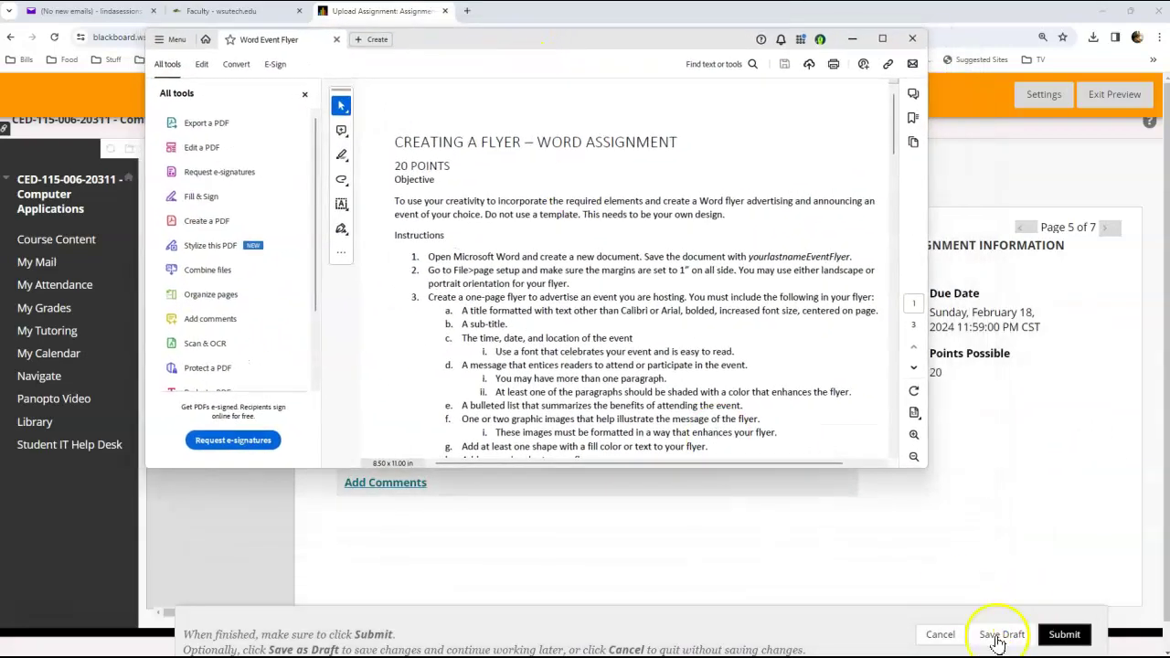
{"action": "left_click_drag", "start_coordinate": [911, 470], "coordinate": [951, 593]}
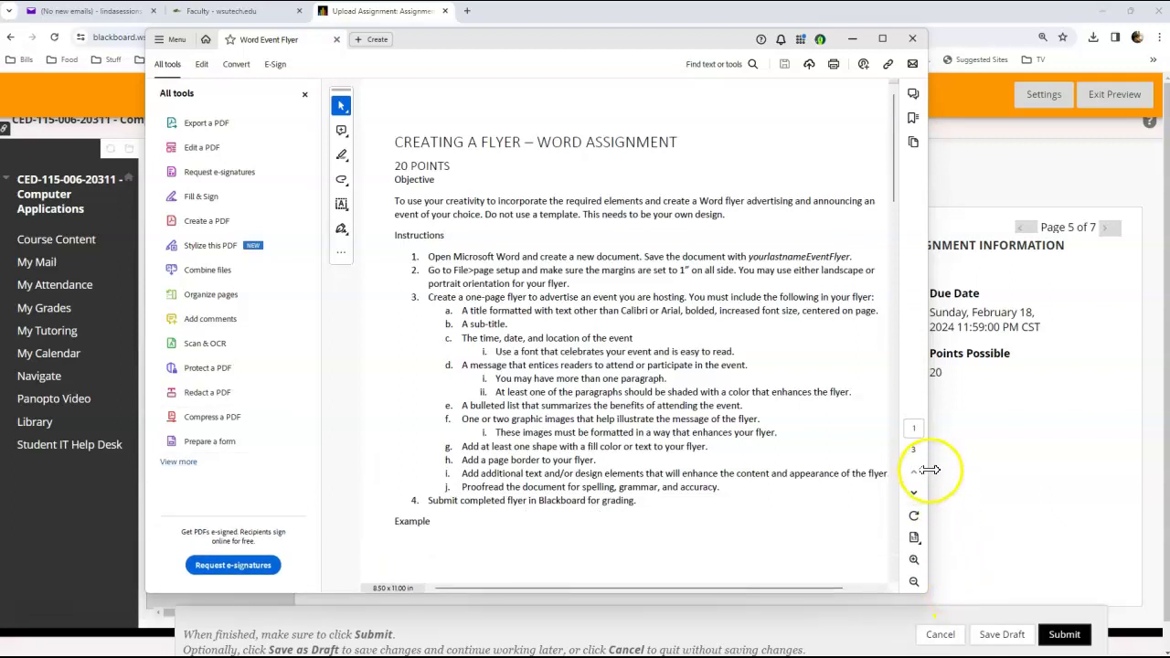
{"action": "left_click_drag", "start_coordinate": [929, 471], "coordinate": [1049, 480]}
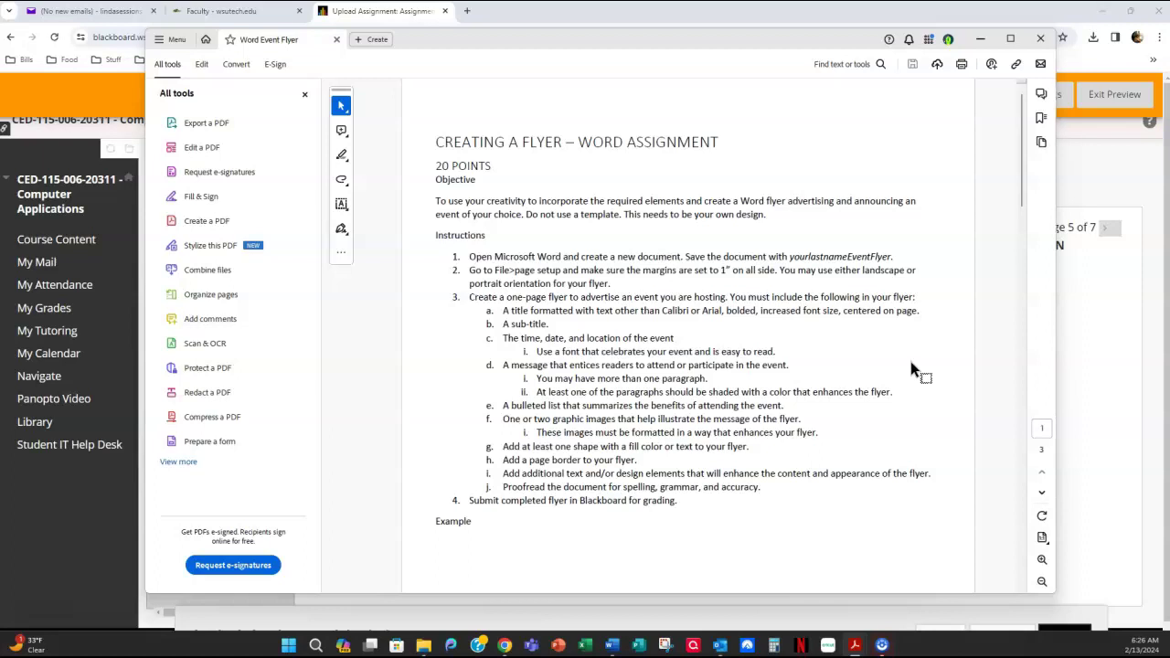
- Scroll the PDF to the Halloween Festival example flyer and bring up its Word document
{"action": "scroll", "coordinate": [911, 369], "scroll_direction": "down", "scroll_amount": 3}
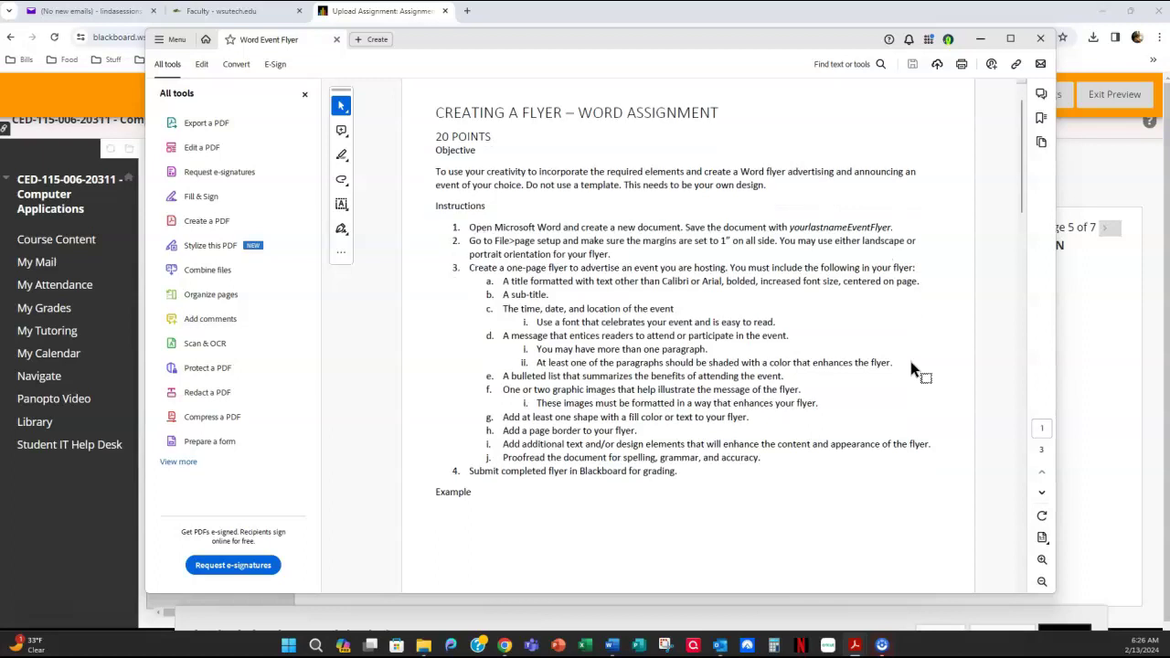
{"action": "scroll", "coordinate": [911, 363], "scroll_direction": "up", "scroll_amount": 1}
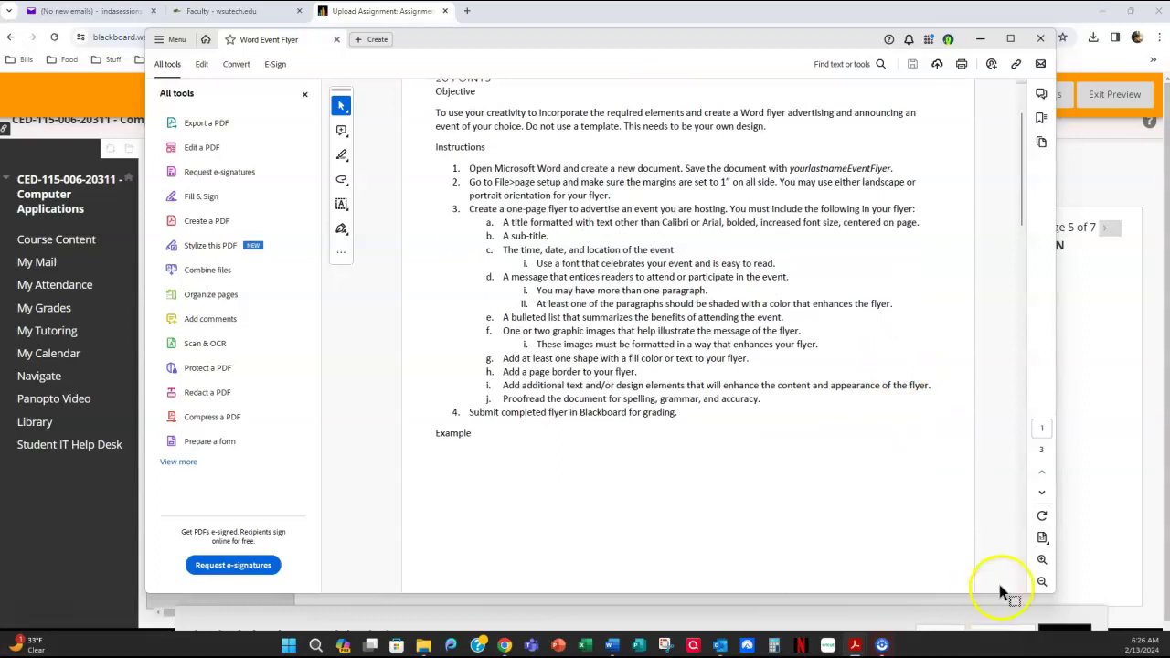
{"action": "scroll", "coordinate": [880, 509], "scroll_direction": "down", "scroll_amount": 8}
{"action": "scroll", "coordinate": [869, 484], "scroll_direction": "down", "scroll_amount": 9}
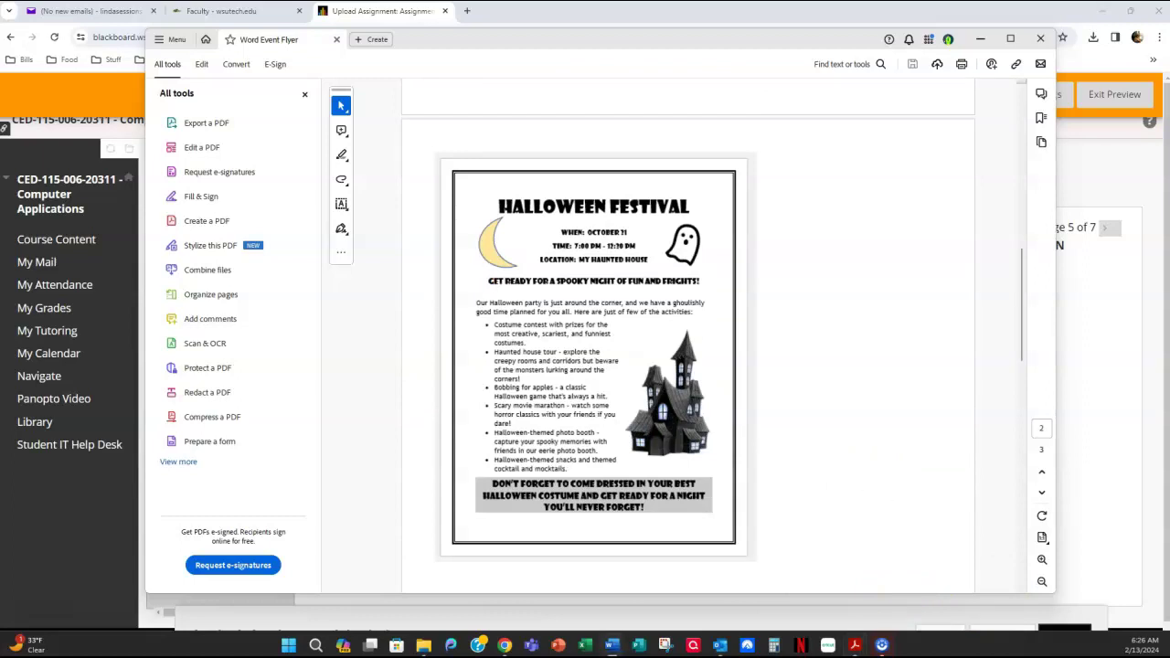
{"action": "left_click", "coordinate": [612, 646]}
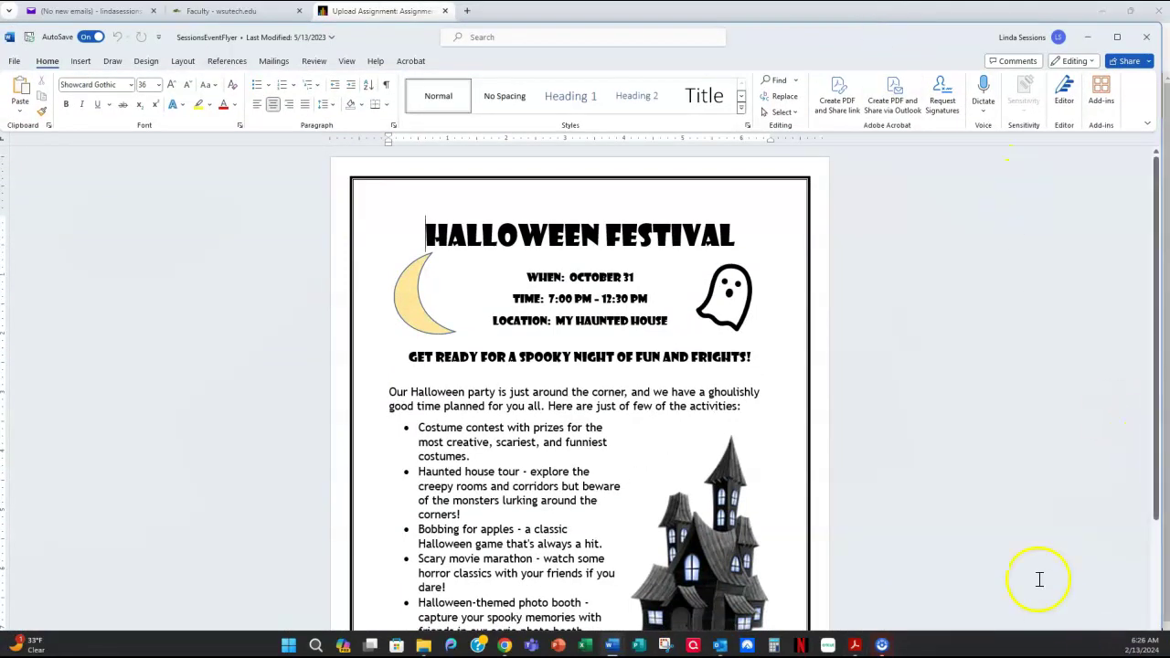
- Scroll through the Halloween Festival flyer's event details and six bulleted party activities
{"action": "scroll", "coordinate": [957, 488], "scroll_direction": "down", "scroll_amount": 1}
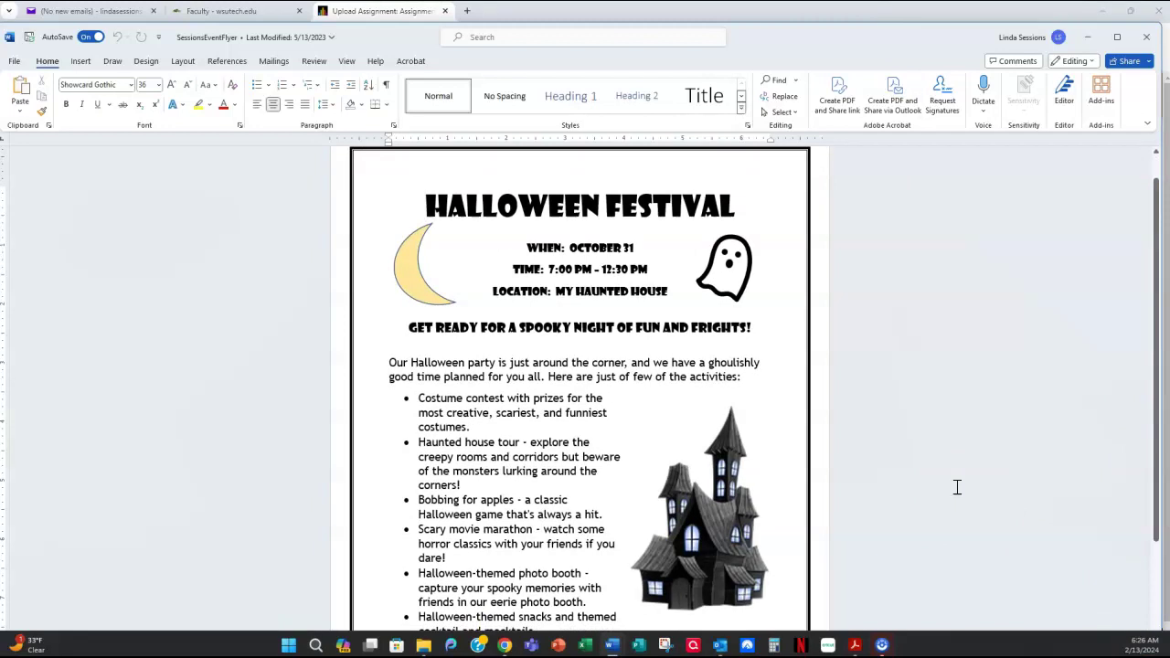
{"action": "scroll", "coordinate": [957, 487], "scroll_direction": "down", "scroll_amount": 5}
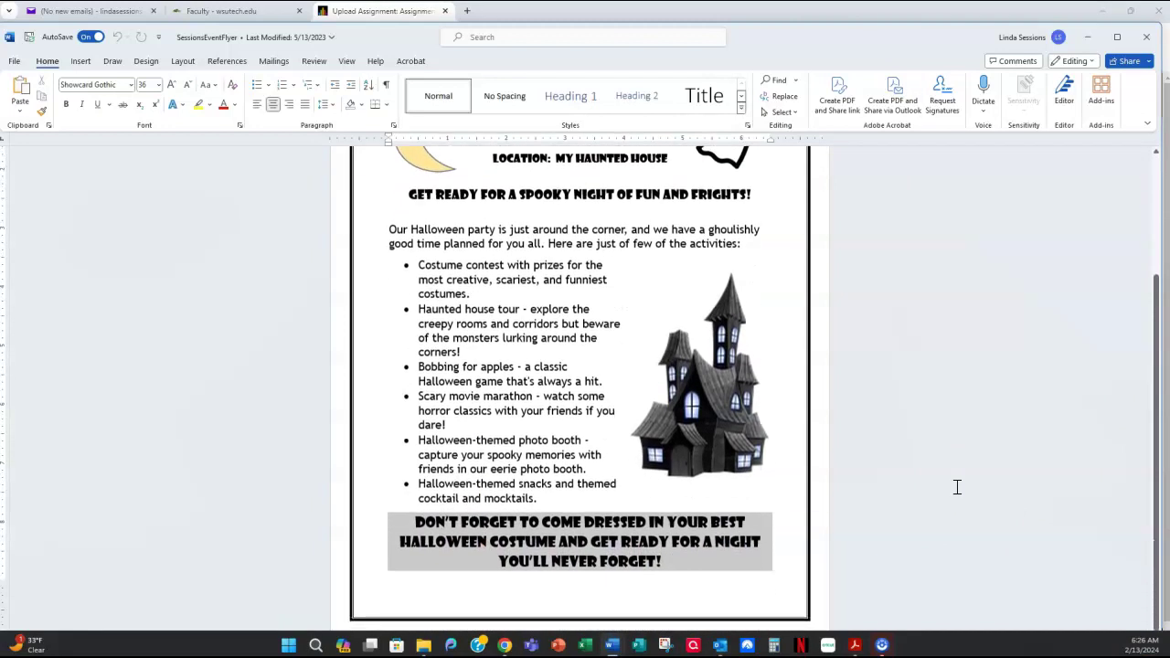
{"action": "scroll", "coordinate": [957, 488], "scroll_direction": "up", "scroll_amount": 5}
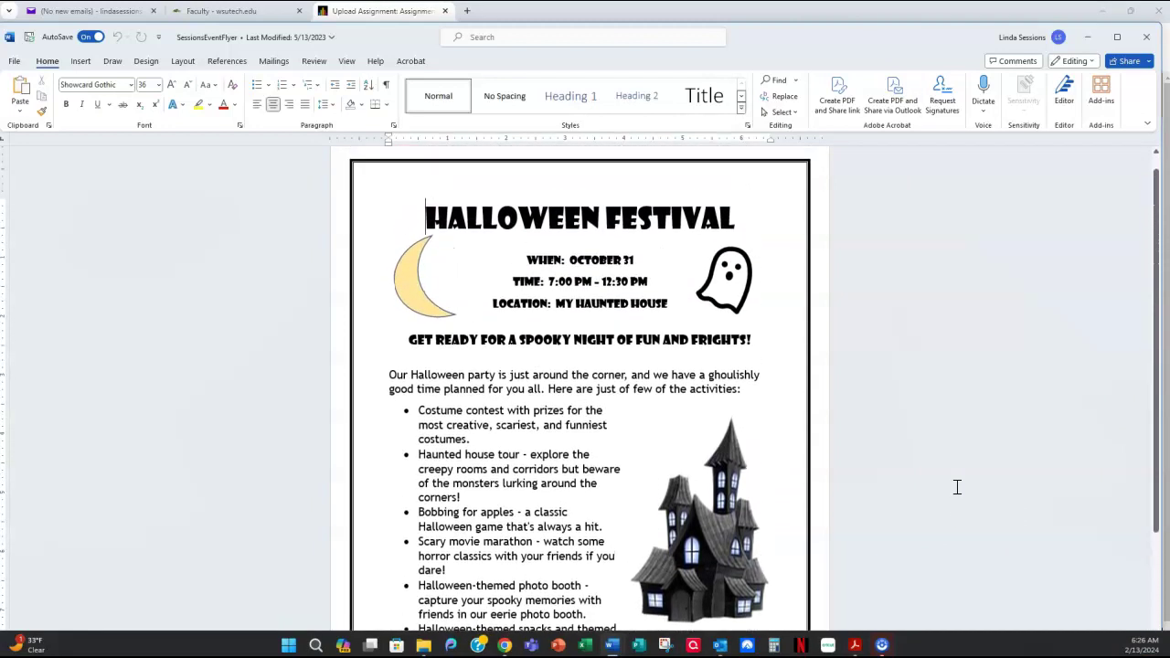
{"action": "scroll", "coordinate": [957, 487], "scroll_direction": "down", "scroll_amount": 1}
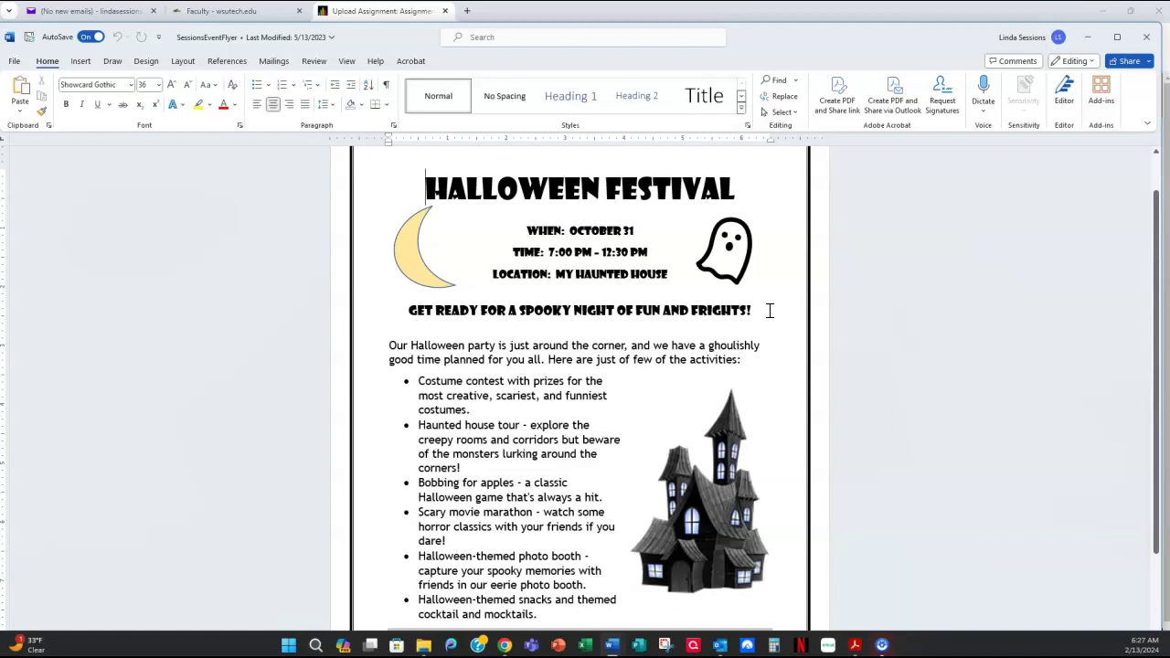
{"action": "double_click", "coordinate": [794, 37]}
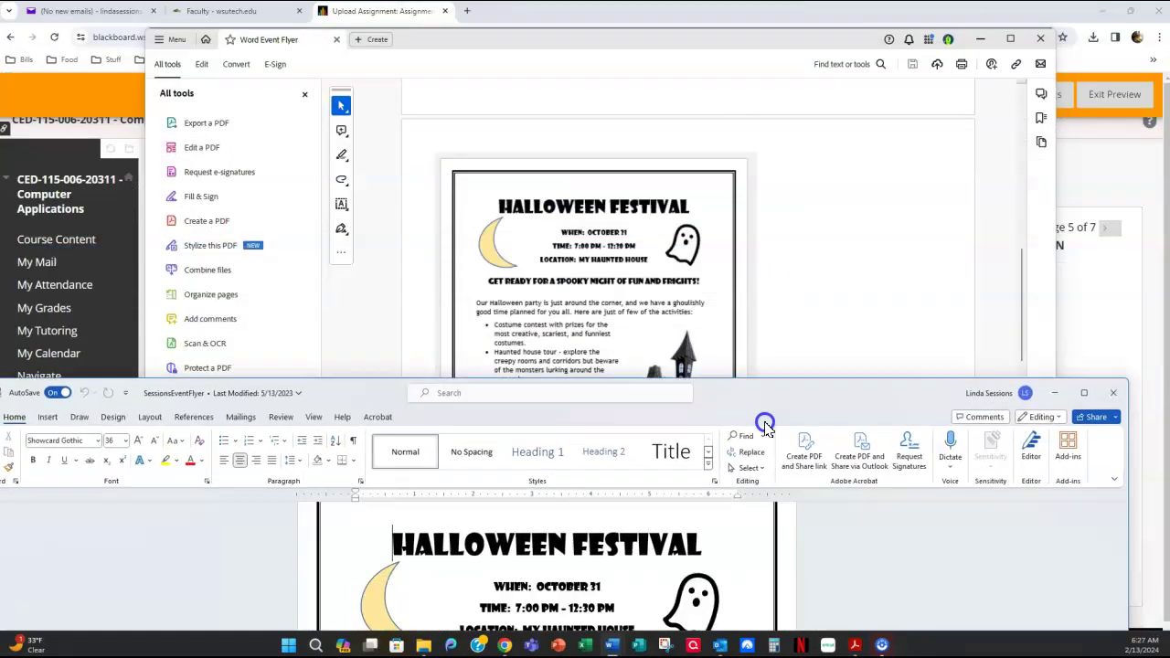
{"action": "left_click", "coordinate": [838, 223]}
{"action": "scroll", "coordinate": [837, 223], "scroll_direction": "up", "scroll_amount": 10}
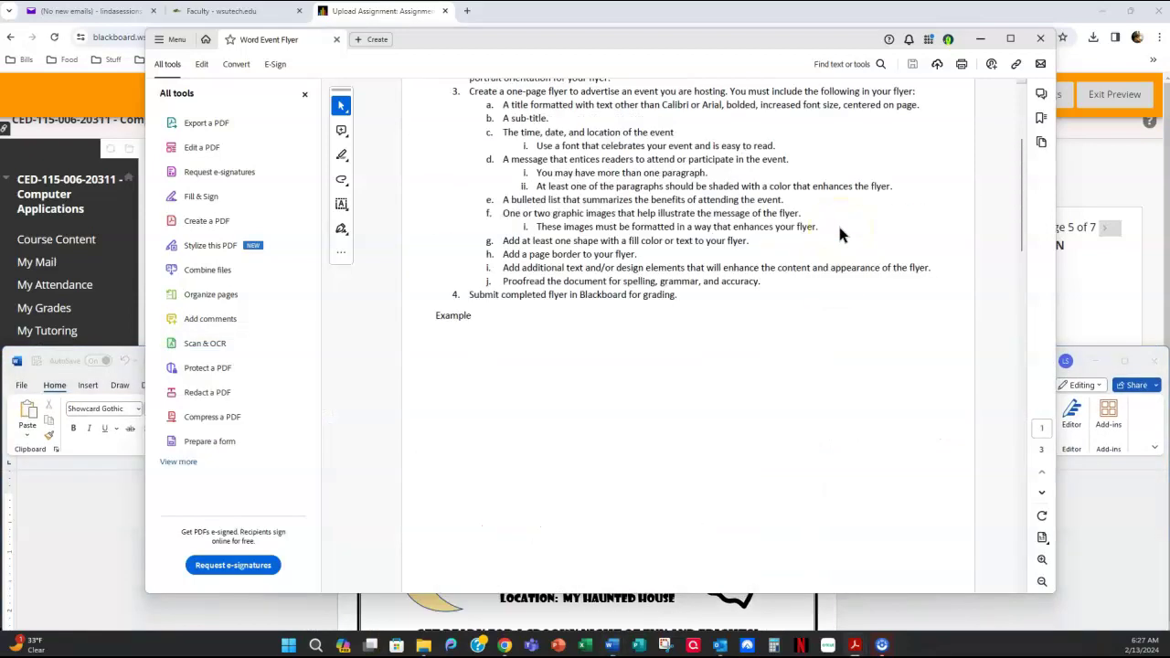
{"action": "scroll", "coordinate": [838, 229], "scroll_direction": "up", "scroll_amount": 3}
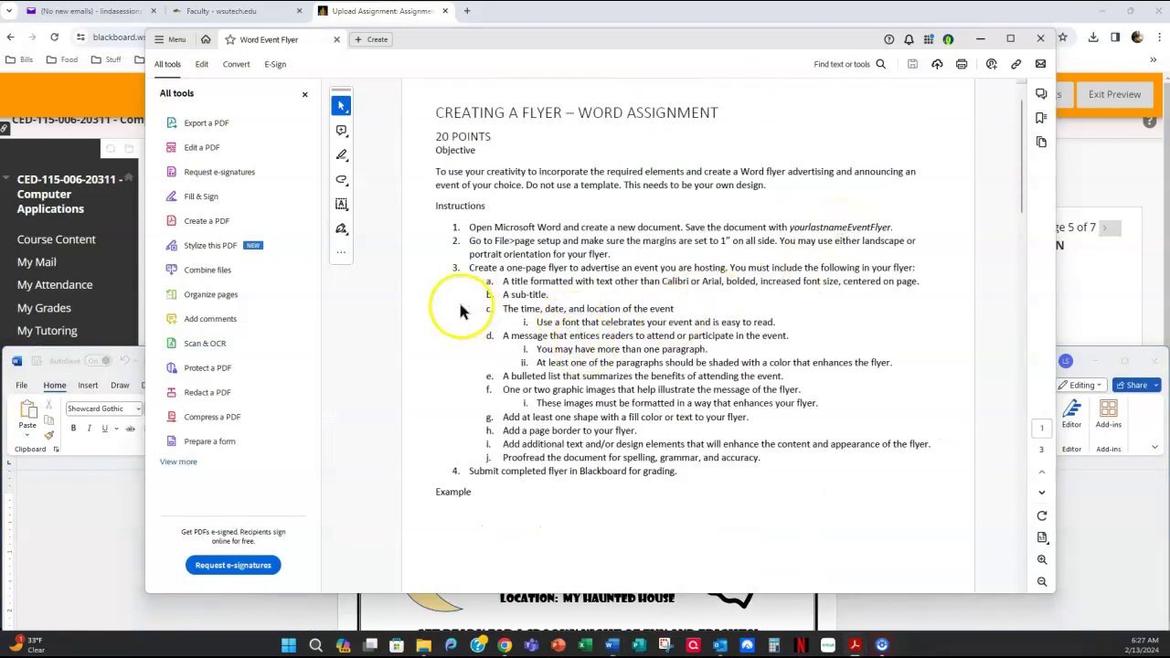
{"action": "left_click", "coordinate": [880, 612]}
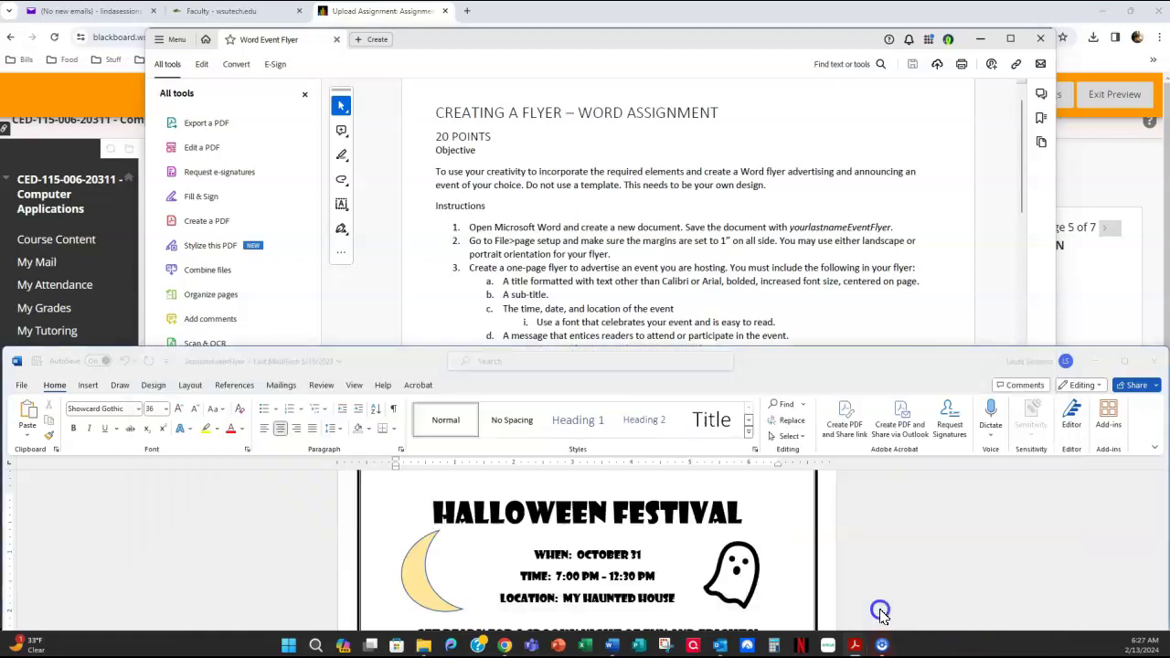
{"action": "left_click_drag", "start_coordinate": [901, 360], "coordinate": [918, 67]}
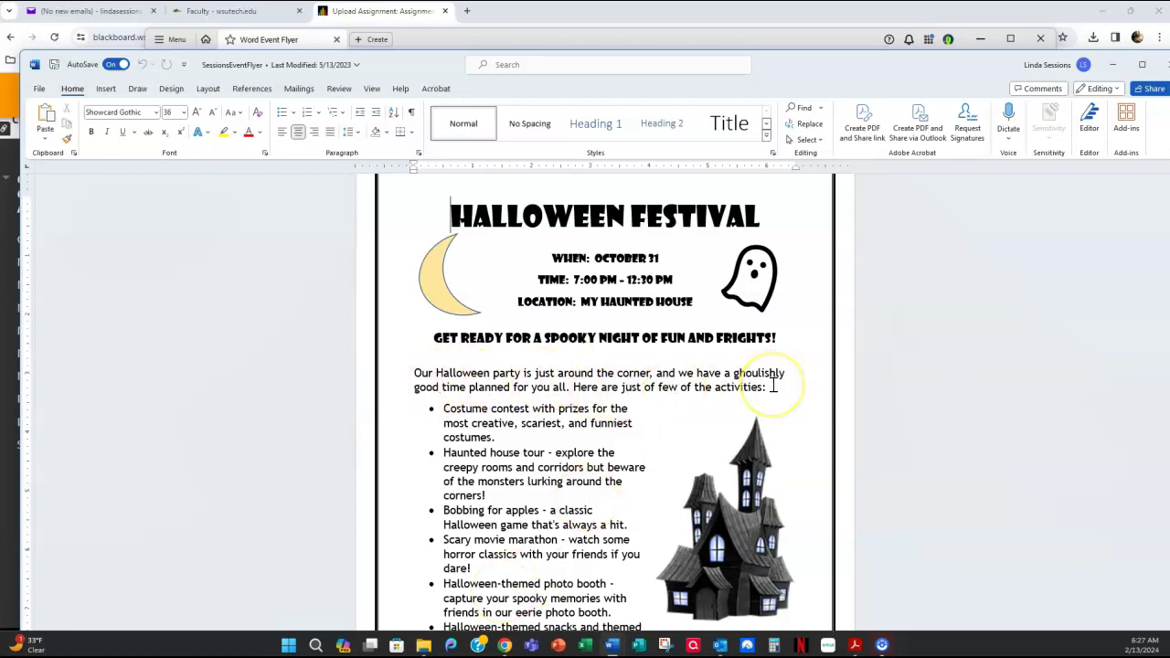
{"action": "scroll", "coordinate": [773, 385], "scroll_direction": "down", "scroll_amount": 1}
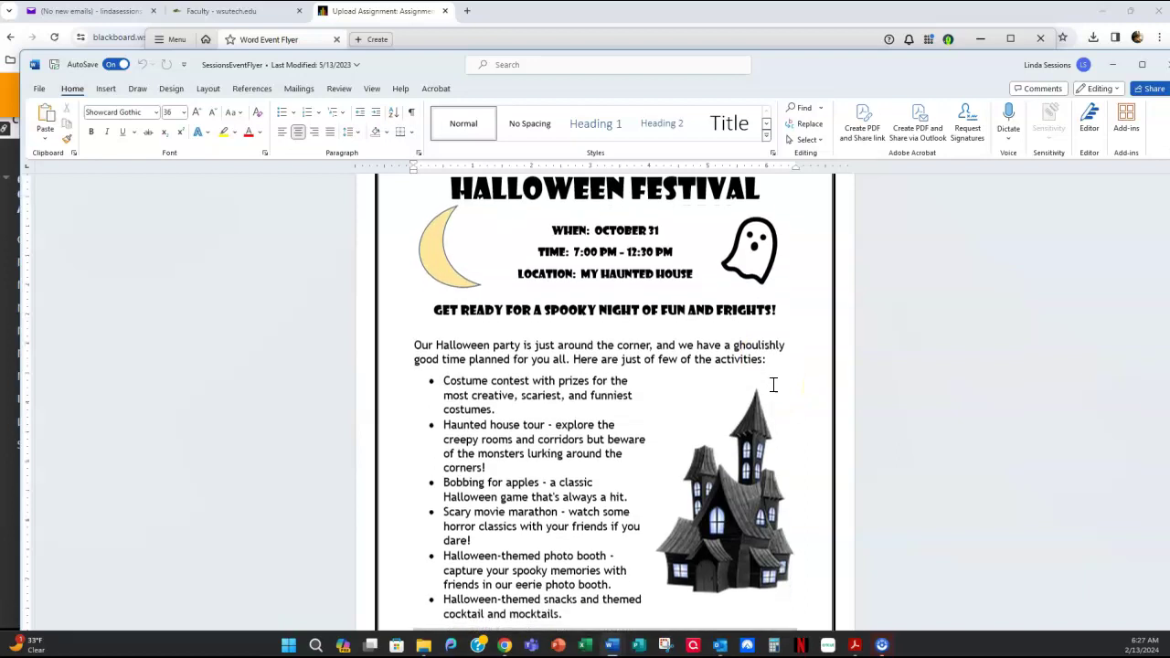
{"action": "scroll", "coordinate": [773, 385], "scroll_direction": "down", "scroll_amount": 3}
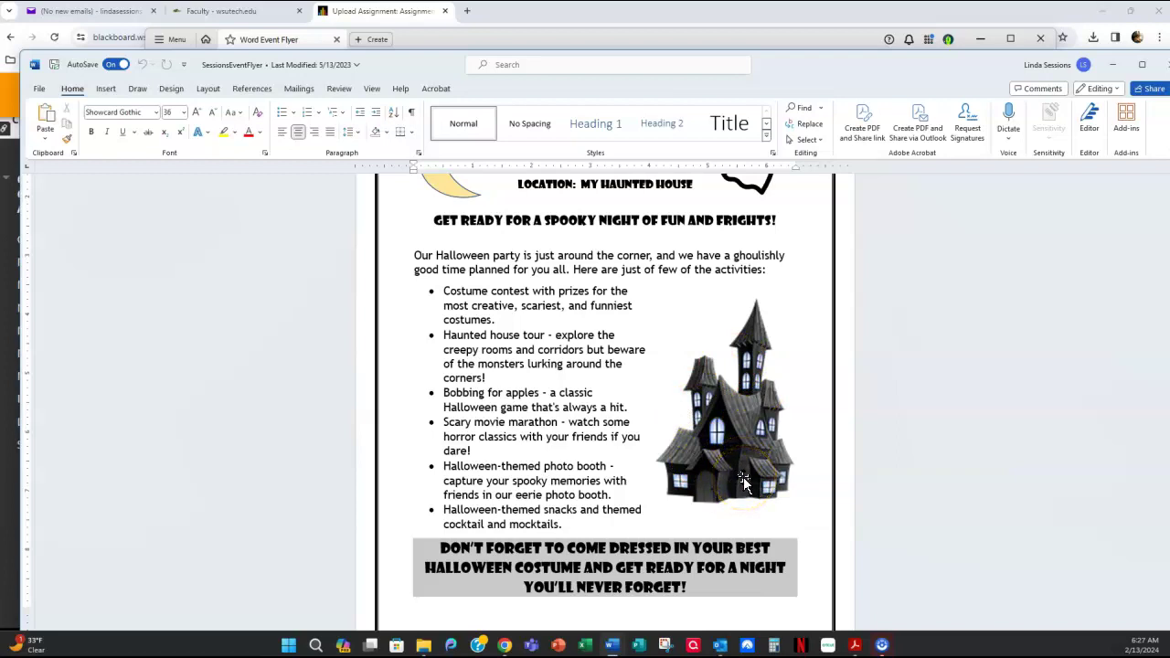
{"action": "scroll", "coordinate": [744, 482], "scroll_direction": "up", "scroll_amount": 2}
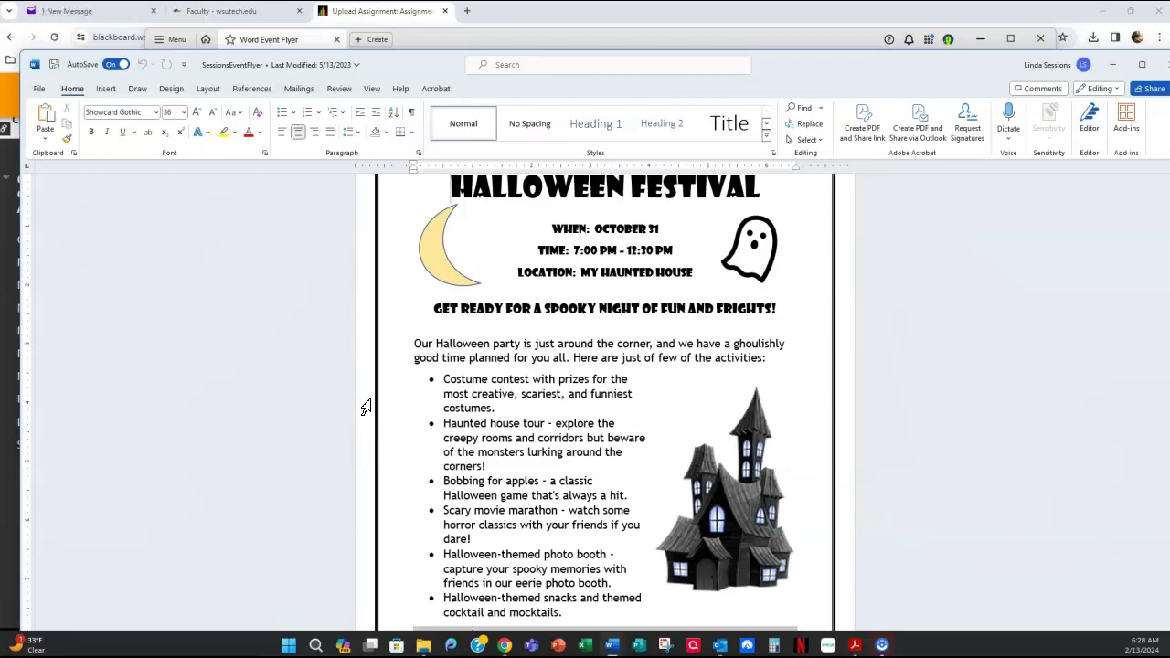
{"action": "left_click", "coordinate": [466, 434]}
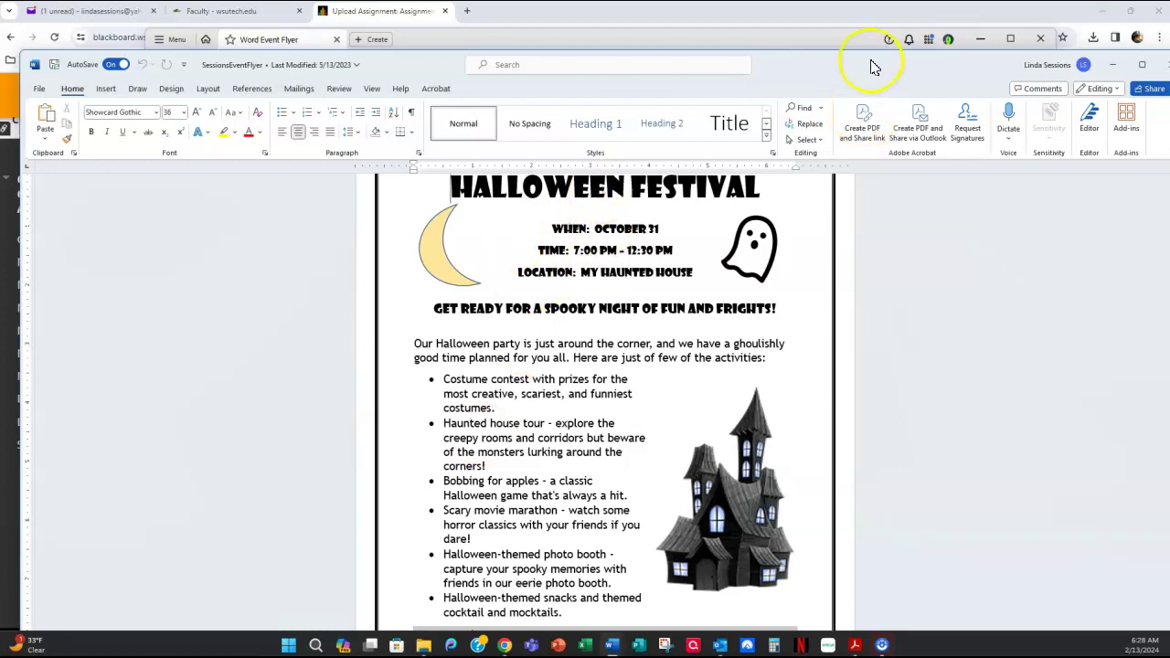
- Set the flyer windows aside and open the Creating a Cookbook assignment, confirming leaving the page
{"action": "left_click", "coordinate": [1112, 64]}
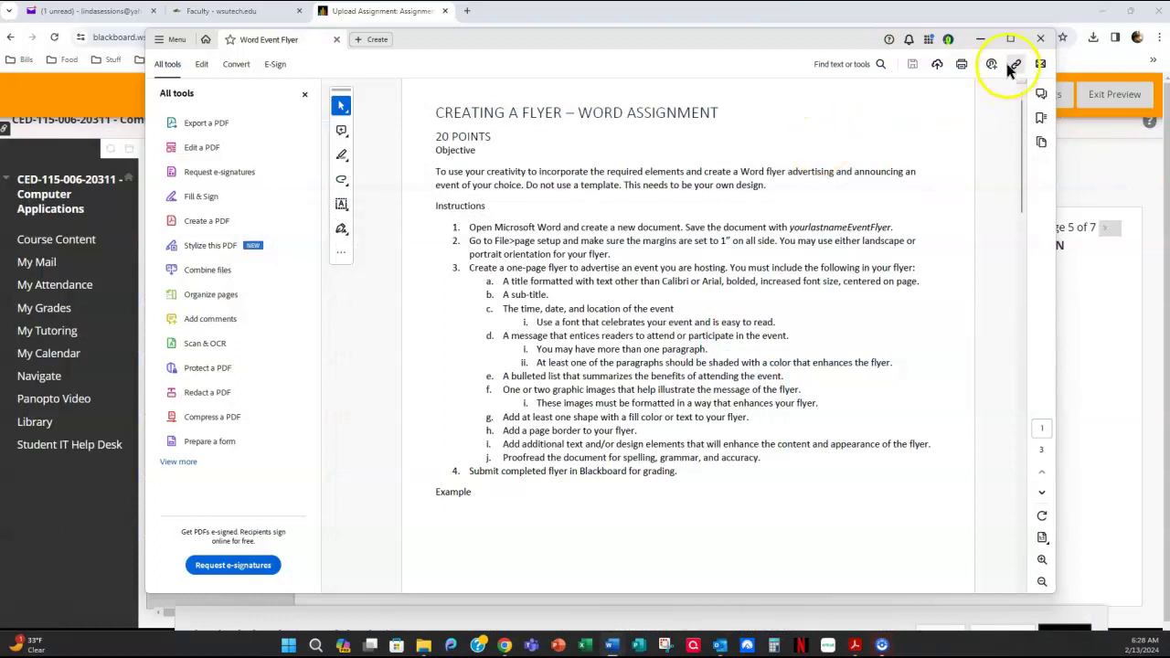
{"action": "key", "text": "alt+Tab"}
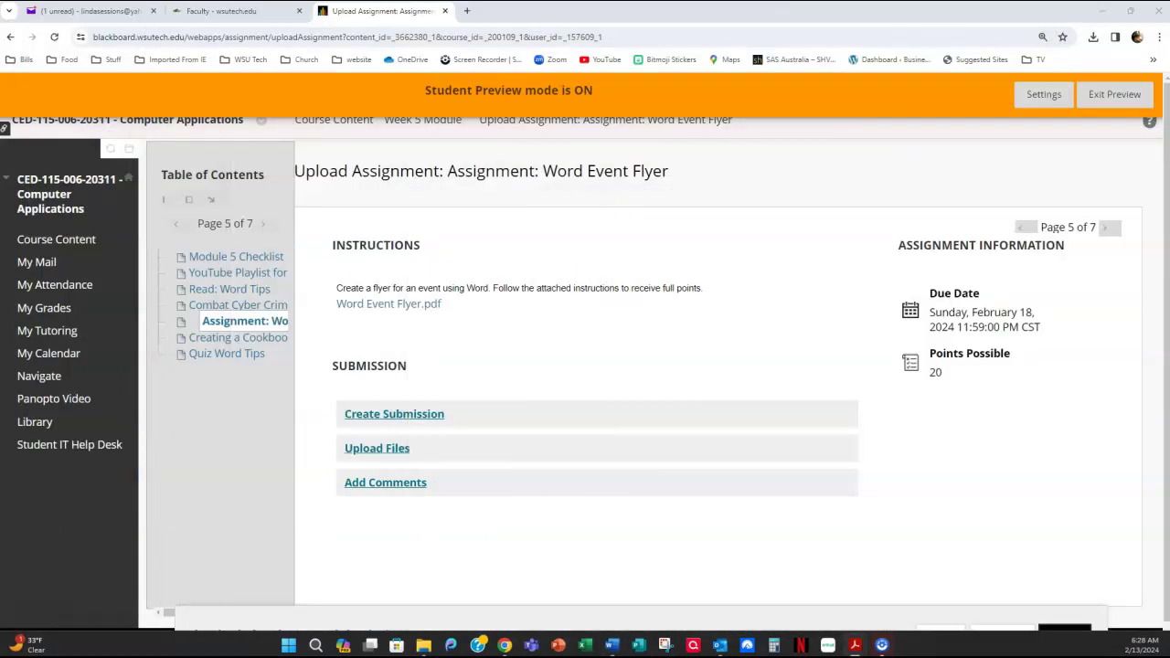
{"action": "left_click", "coordinate": [259, 338]}
{"action": "left_click", "coordinate": [637, 127]}
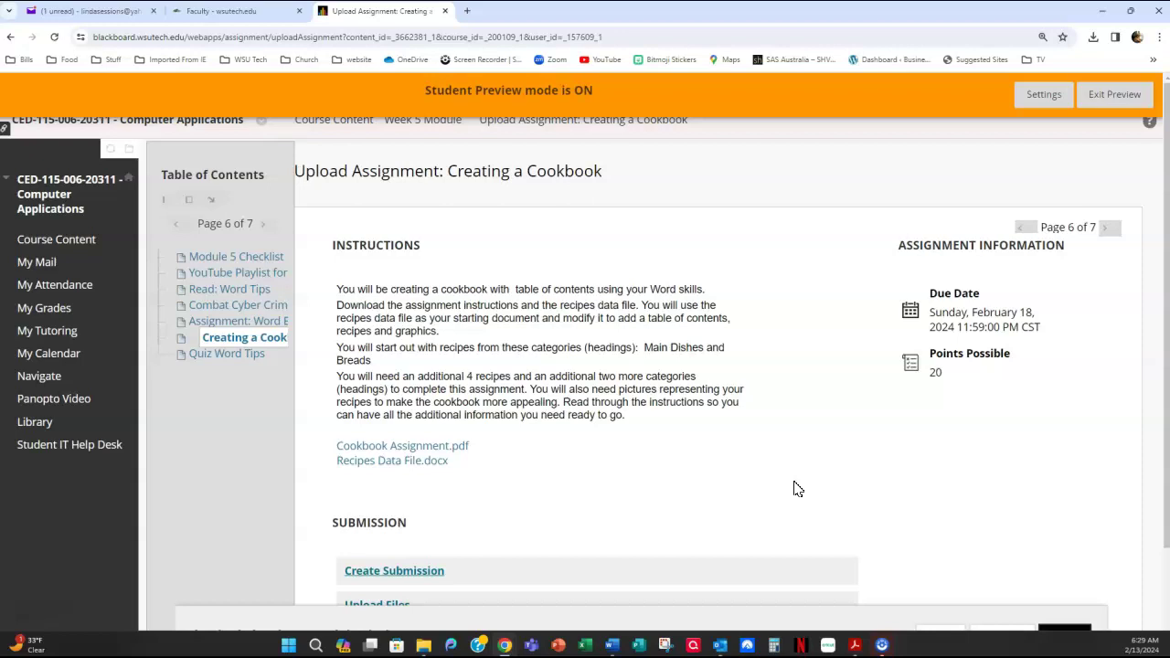
- Open Cookbook Assignment.pdf and read down to the sample table of contents in step 22
{"action": "left_click", "coordinate": [749, 500]}
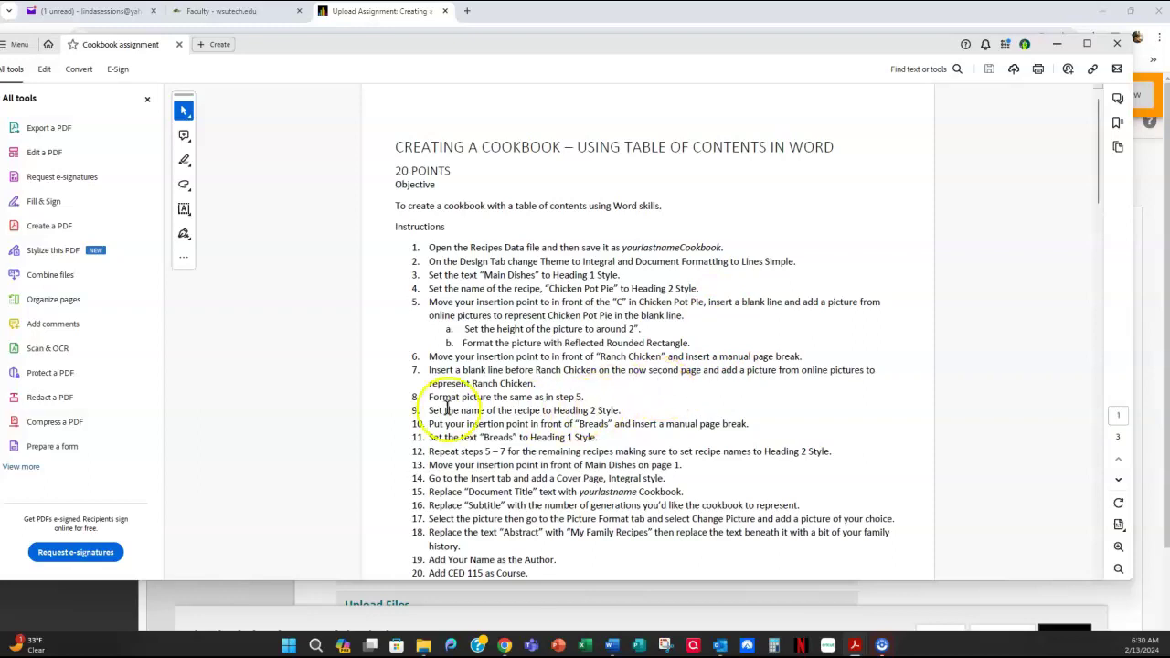
{"action": "scroll", "coordinate": [476, 395], "scroll_direction": "down", "scroll_amount": 1}
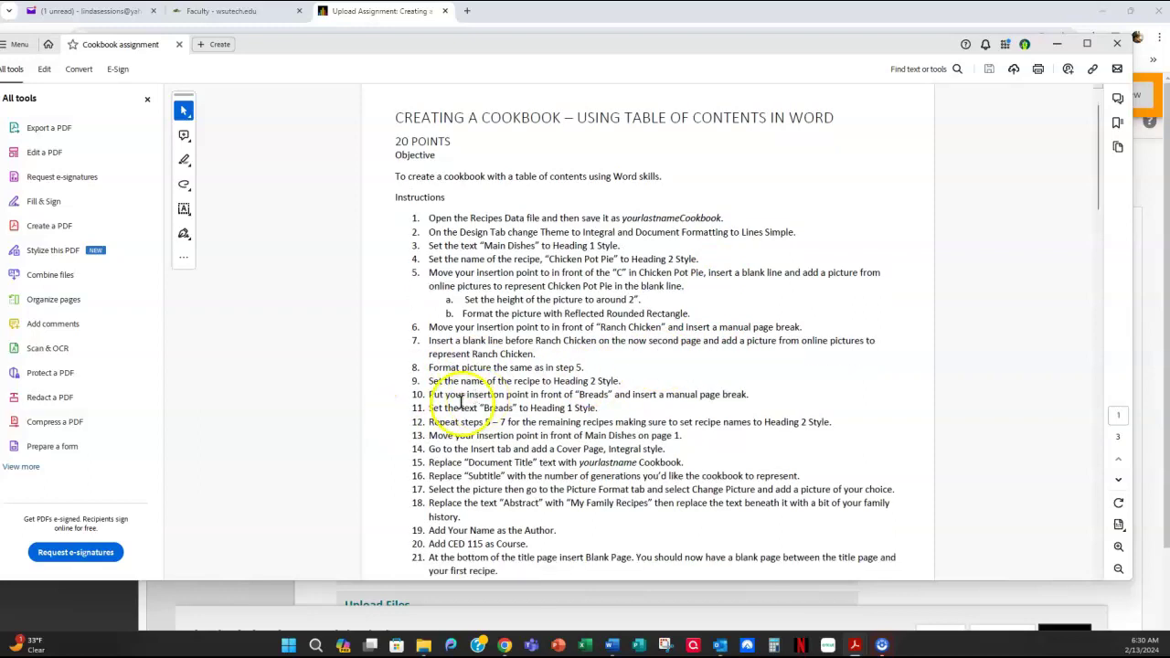
{"action": "scroll", "coordinate": [455, 409], "scroll_direction": "down", "scroll_amount": 3}
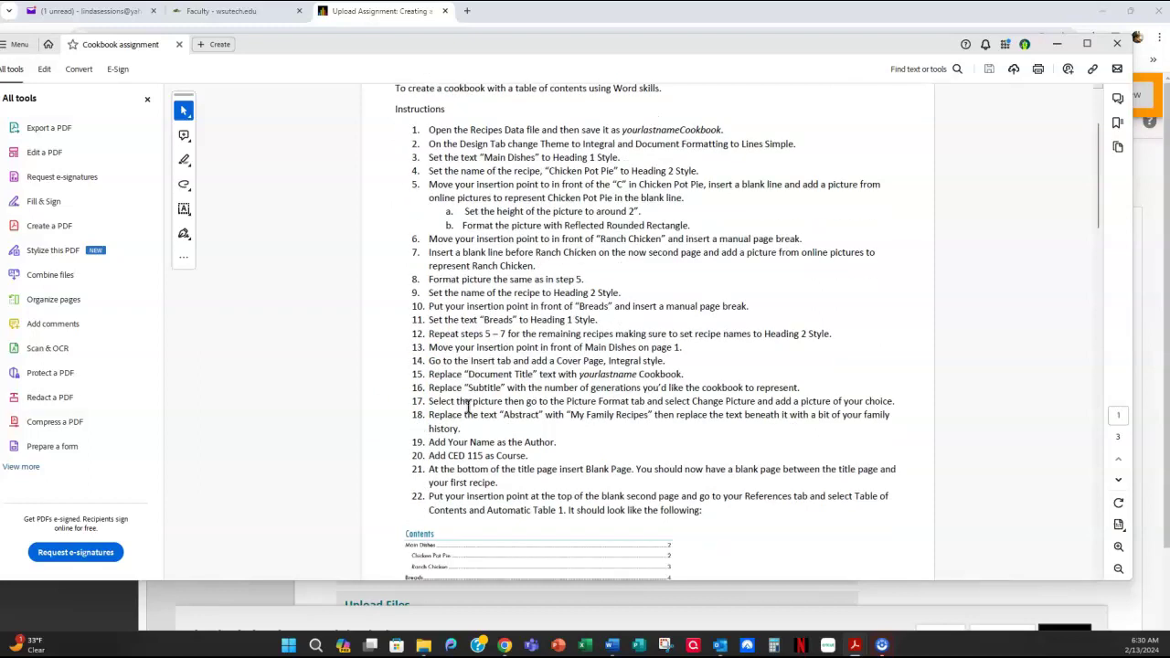
{"action": "scroll", "coordinate": [468, 405], "scroll_direction": "down", "scroll_amount": 1}
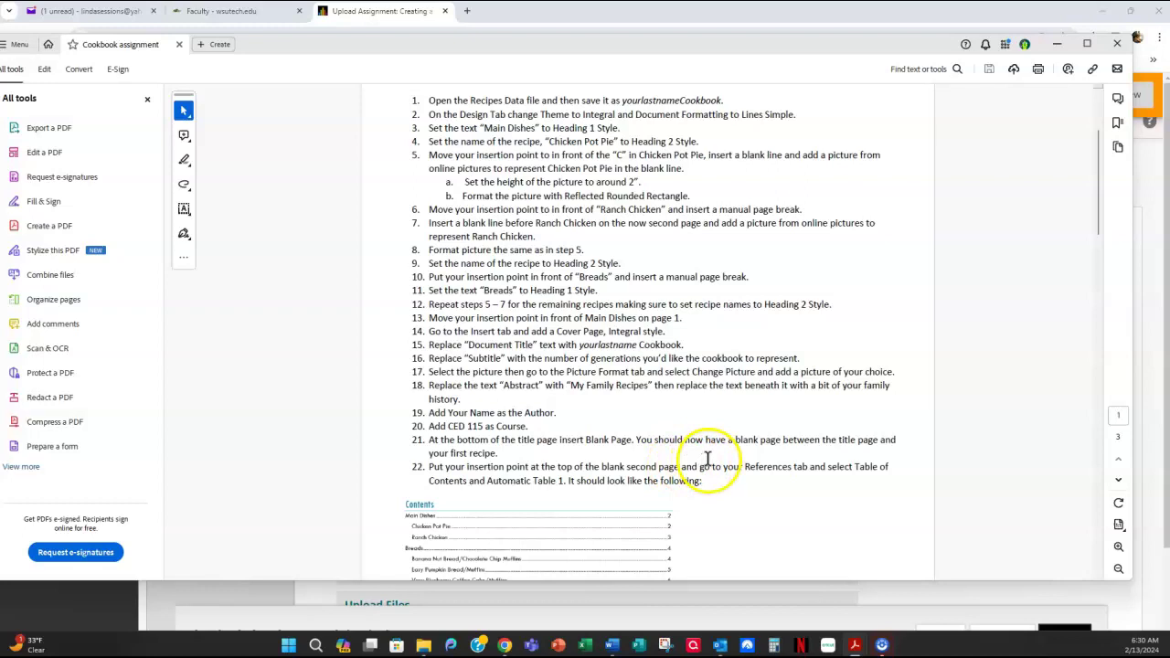
{"action": "scroll", "coordinate": [707, 459], "scroll_direction": "down", "scroll_amount": 2}
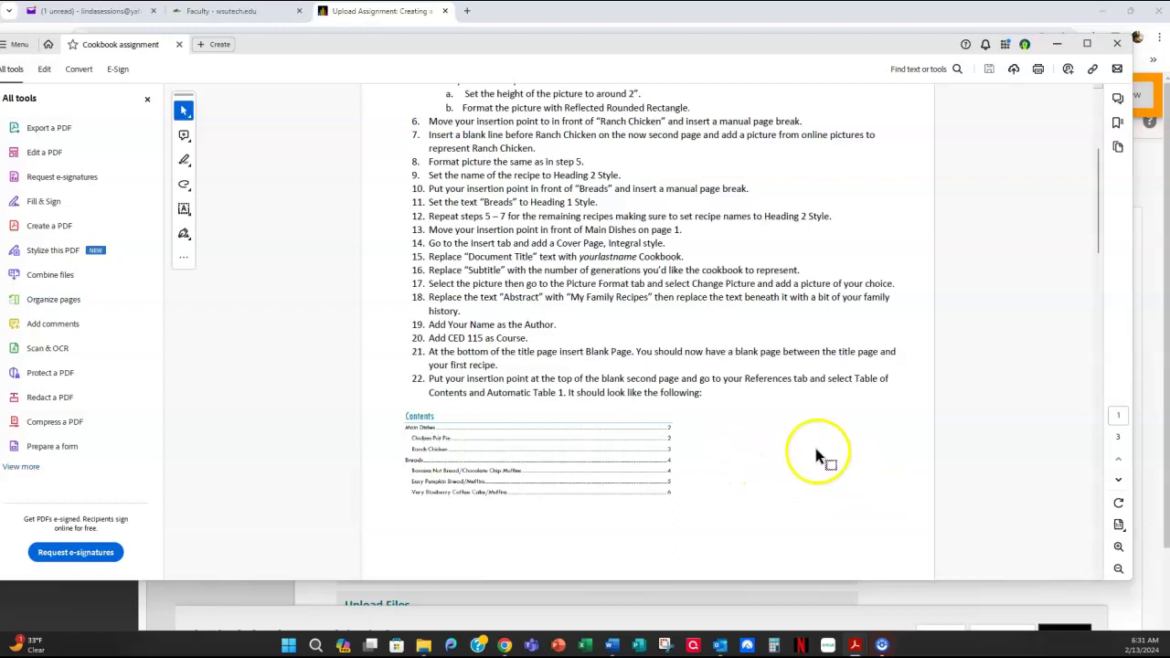
{"action": "scroll", "coordinate": [814, 457], "scroll_direction": "down", "scroll_amount": 3}
{"action": "scroll", "coordinate": [814, 448], "scroll_direction": "down", "scroll_amount": 3}
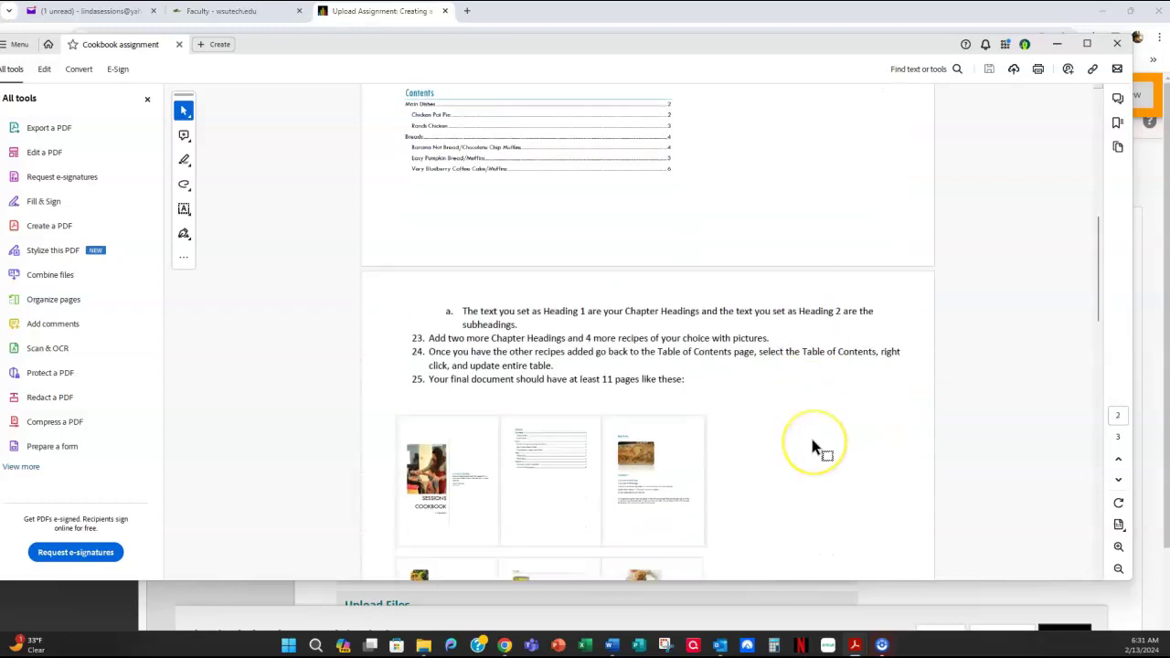
{"action": "scroll", "coordinate": [816, 450], "scroll_direction": "down", "scroll_amount": 1}
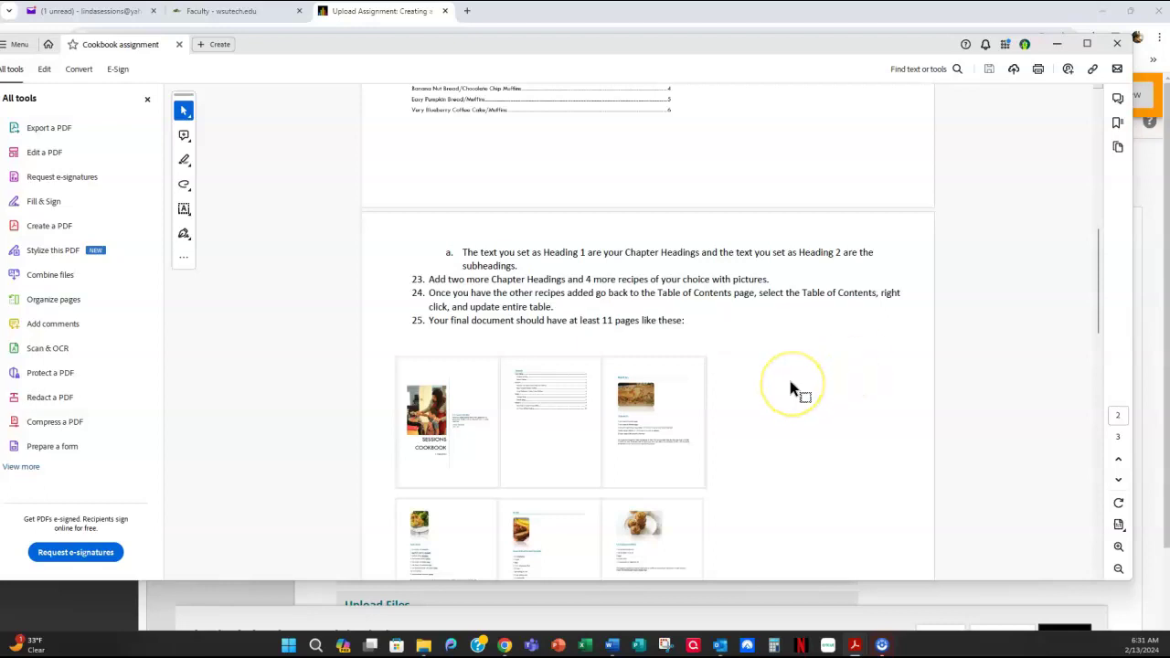
{"action": "scroll", "coordinate": [792, 389], "scroll_direction": "down", "scroll_amount": 4}
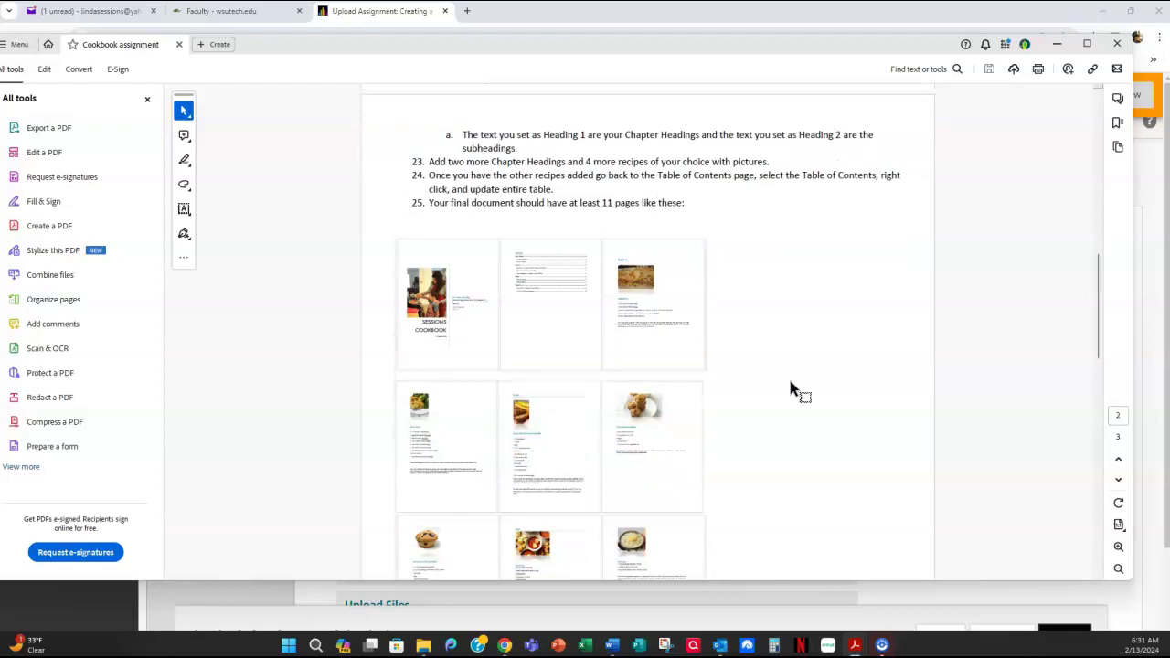
{"action": "scroll", "coordinate": [792, 389], "scroll_direction": "down", "scroll_amount": 1}
{"action": "scroll", "coordinate": [792, 389], "scroll_direction": "down", "scroll_amount": 5}
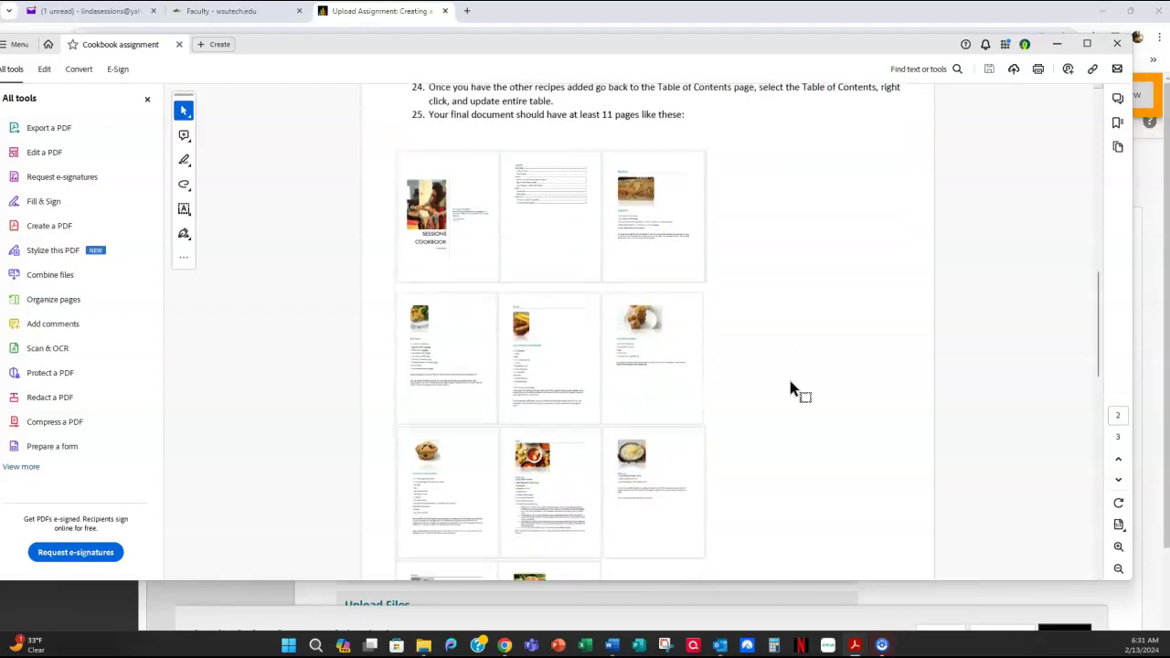
{"action": "scroll", "coordinate": [792, 389], "scroll_direction": "down", "scroll_amount": 1}
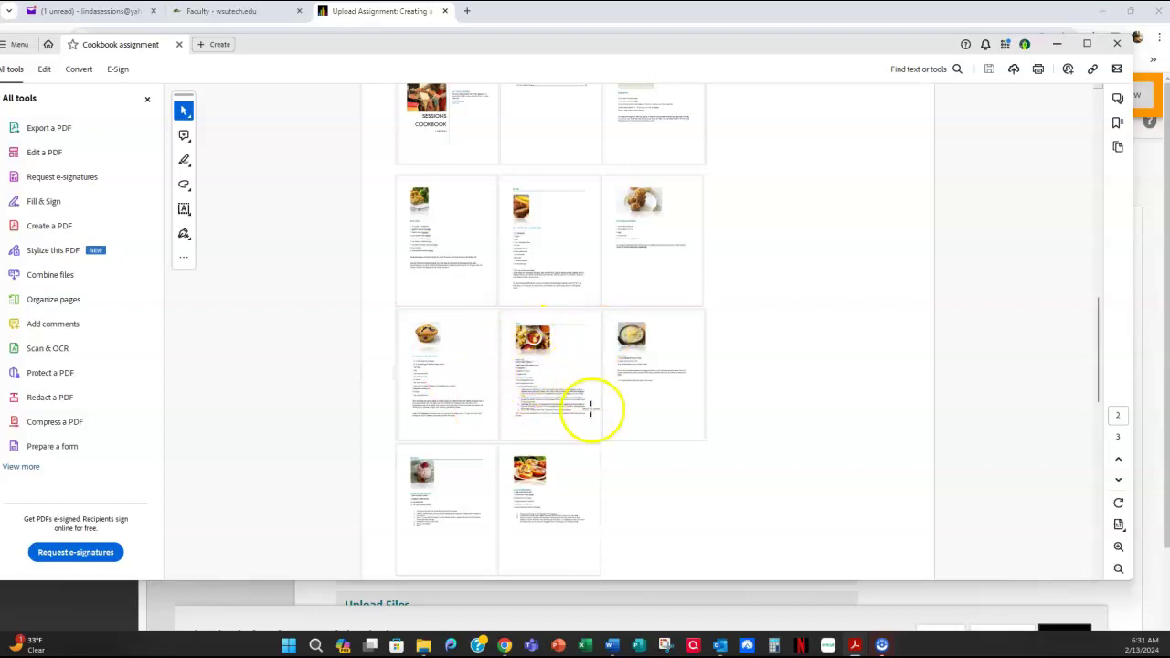
{"action": "scroll", "coordinate": [585, 457], "scroll_direction": "up", "scroll_amount": 2}
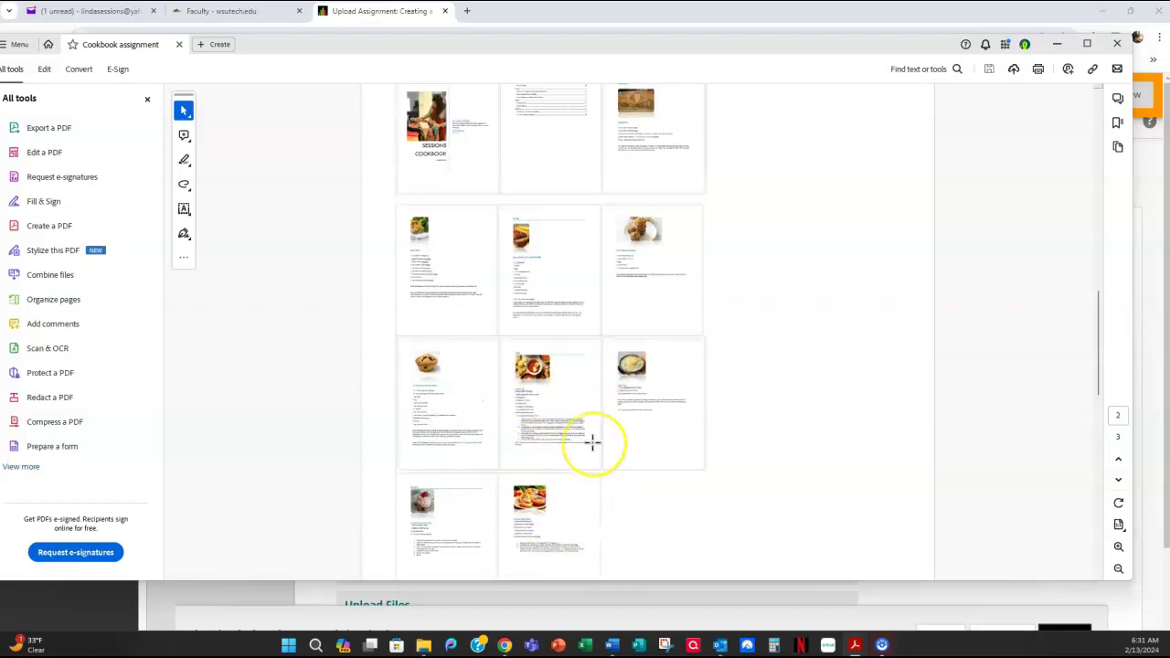
{"action": "scroll", "coordinate": [593, 442], "scroll_direction": "up", "scroll_amount": 1}
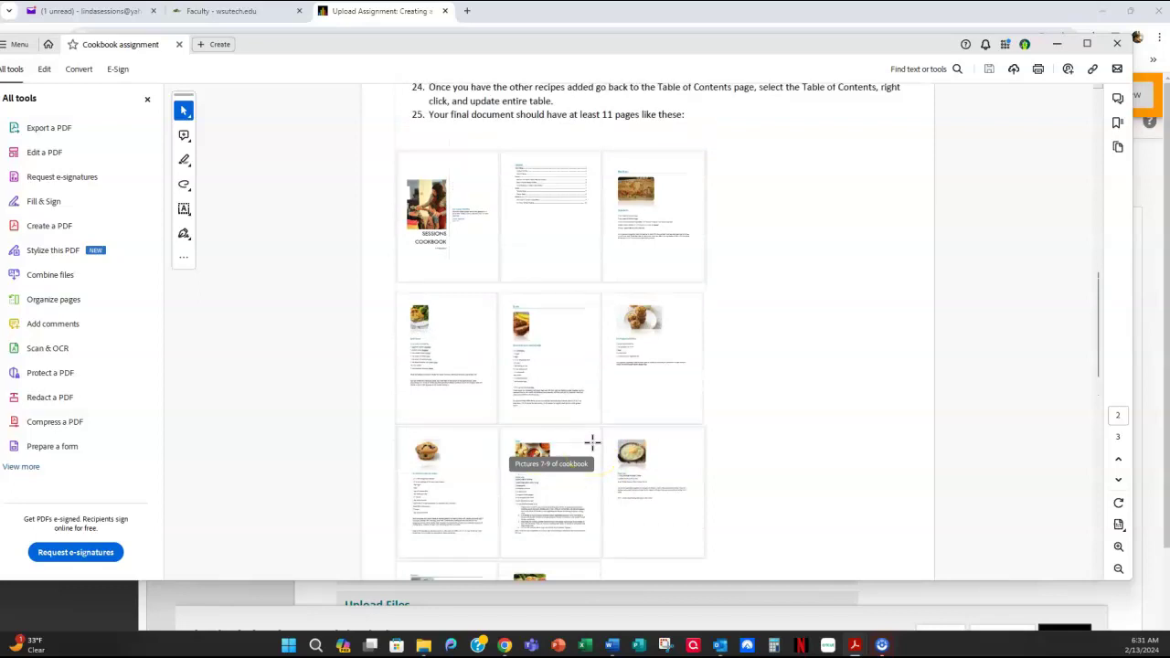
{"action": "left_click", "coordinate": [638, 274]}
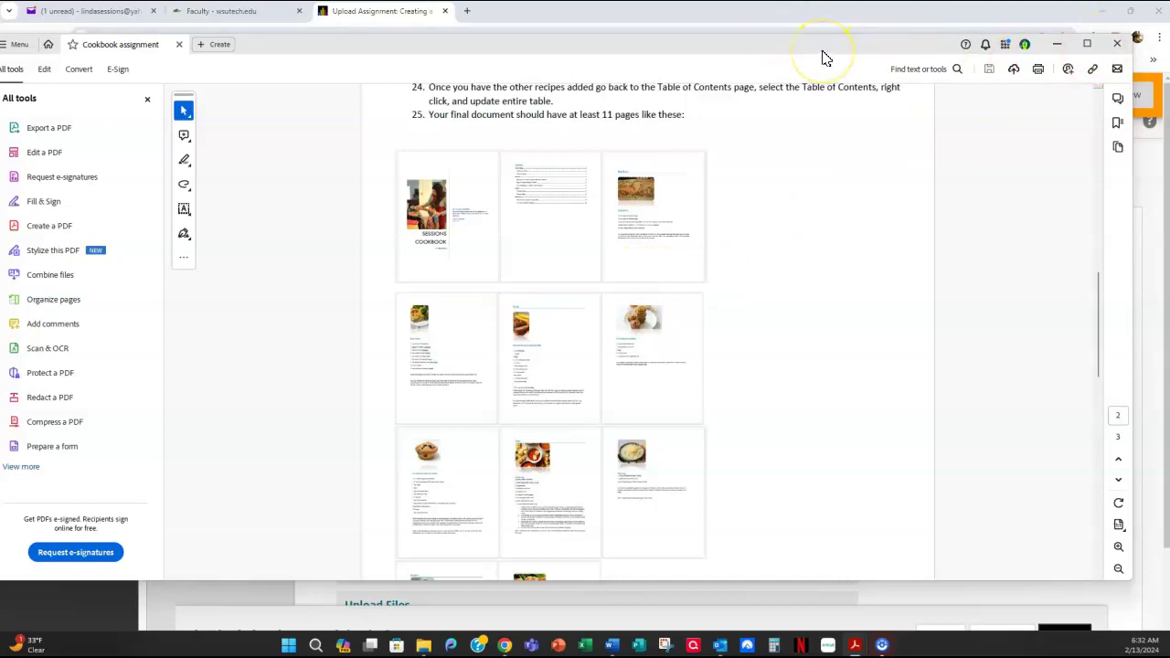
{"action": "scroll", "coordinate": [773, 296], "scroll_direction": "up", "scroll_amount": 10}
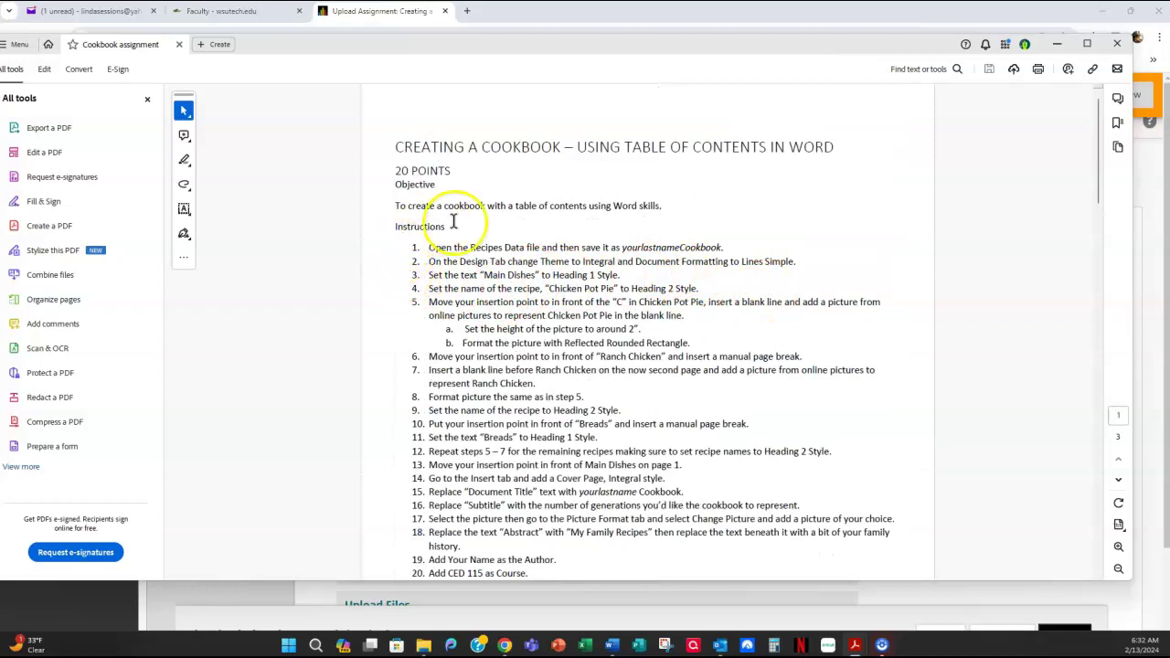
- Drag the PDF window down to reveal the Blackboard page behind it
{"action": "left_click", "coordinate": [790, 55]}
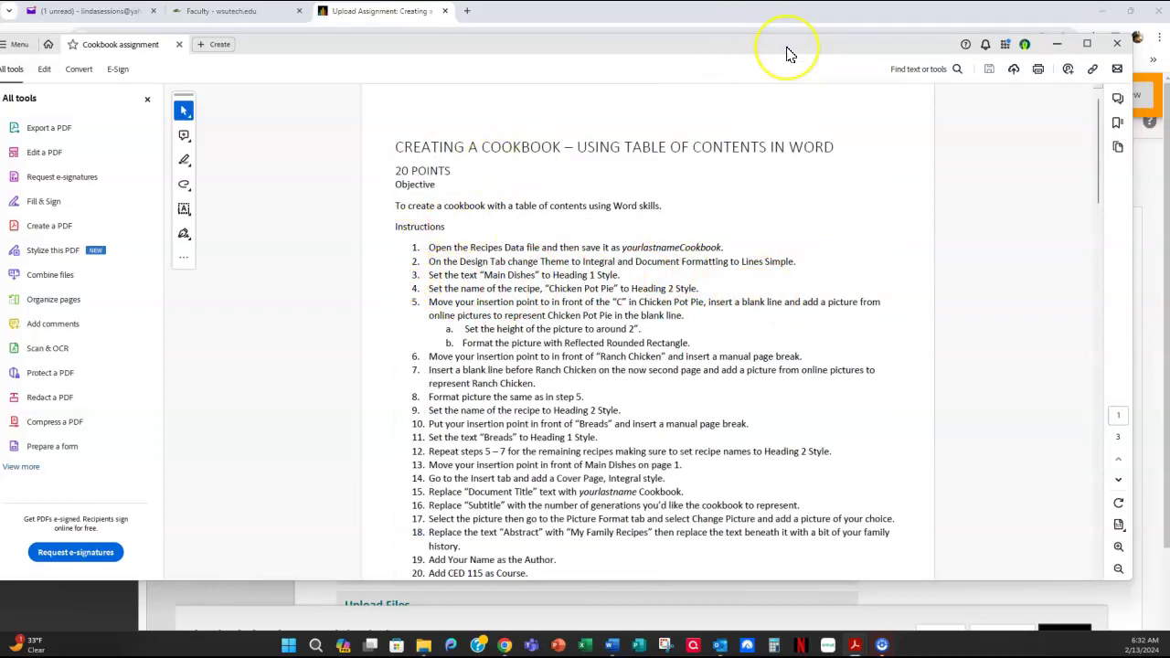
{"action": "left_click_drag", "start_coordinate": [790, 55], "coordinate": [769, 178]}
{"action": "left_click", "coordinate": [1098, 222]}
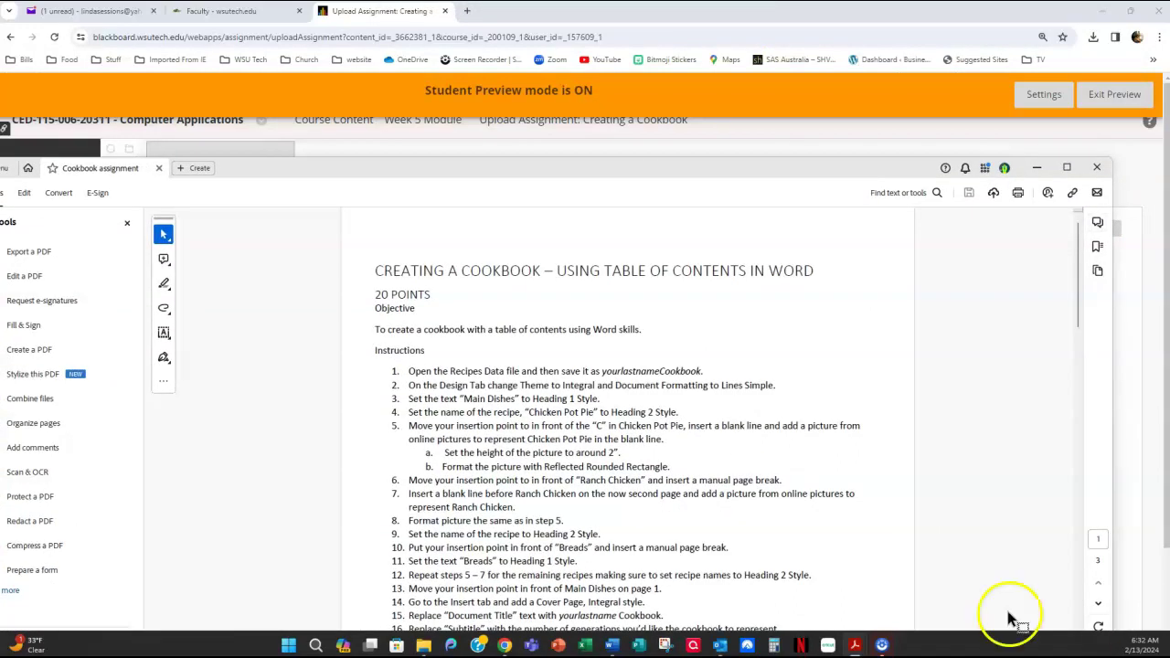
- Bring up the Recipes Data File, look over its Layout and Insert ribbons, and create a new blank document
{"action": "key", "text": "alt+Tab"}
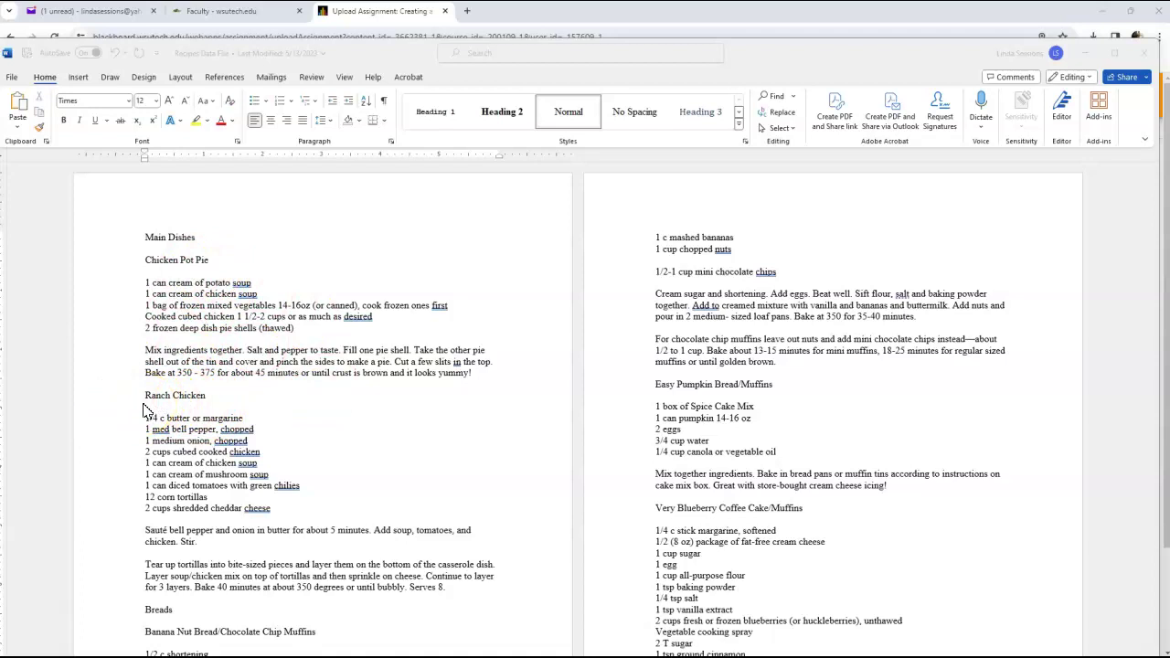
{"action": "left_click", "coordinate": [177, 80]}
{"action": "left_click", "coordinate": [179, 80]}
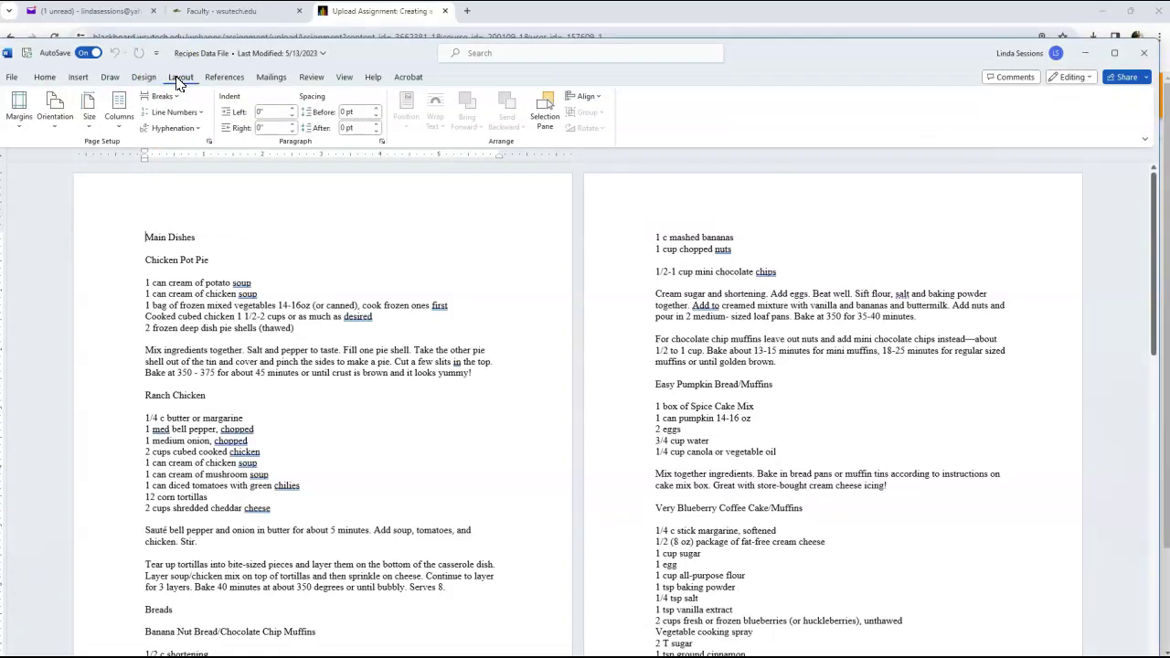
{"action": "left_click", "coordinate": [79, 79]}
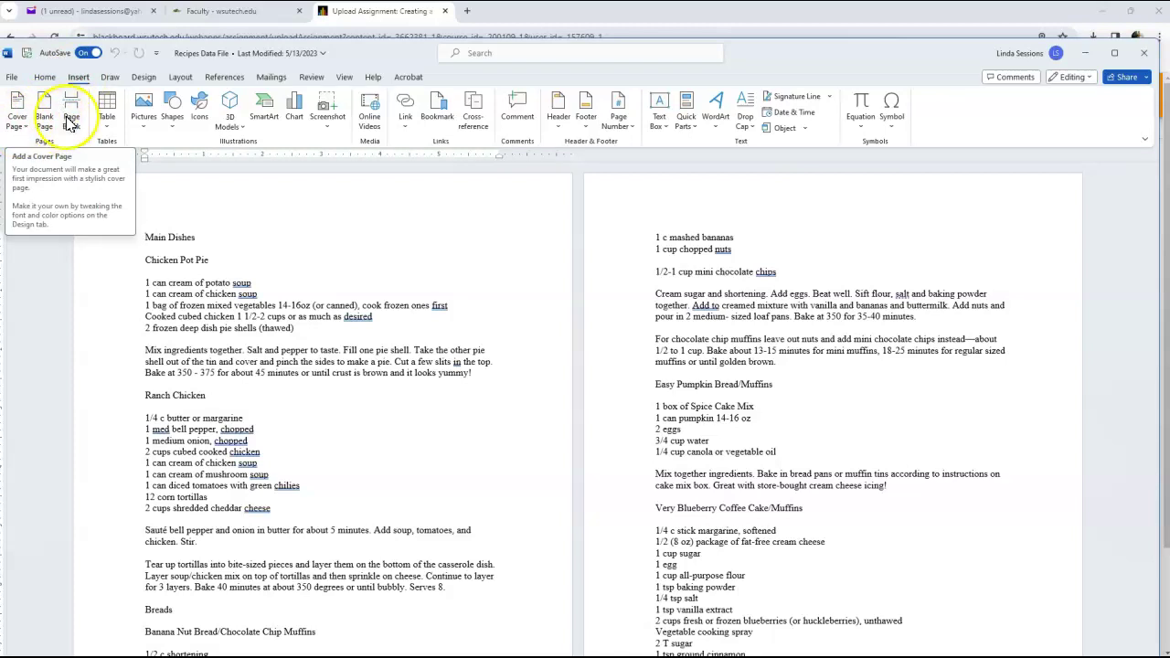
{"action": "left_click", "coordinate": [142, 78]}
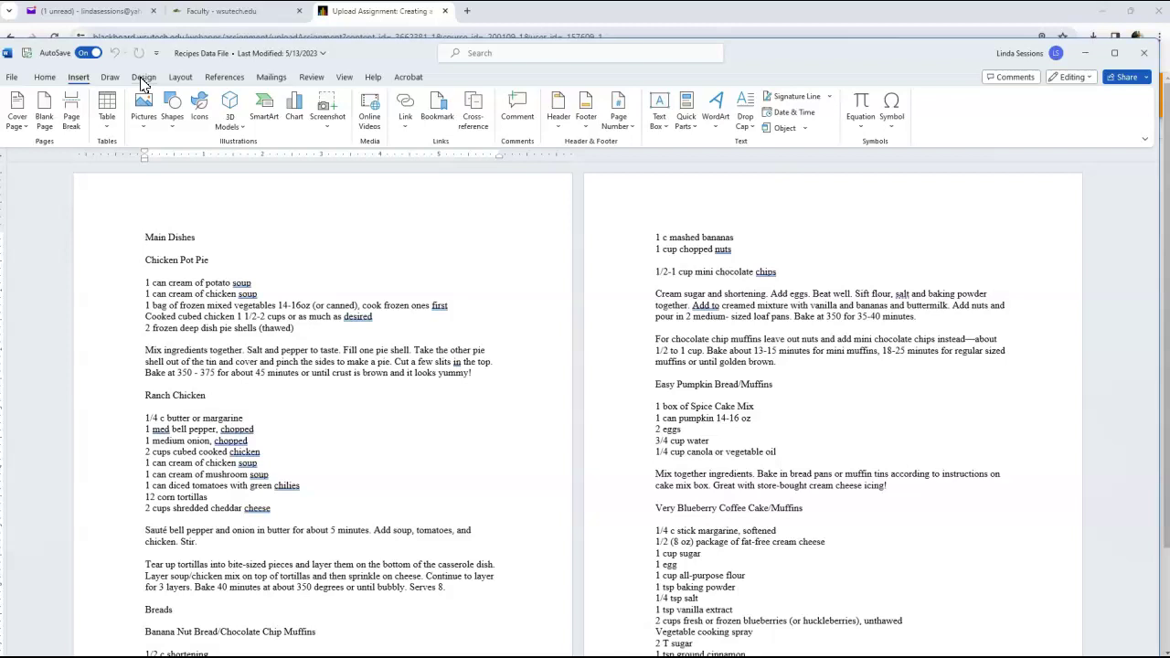
{"action": "key", "text": "ctrl+n"}
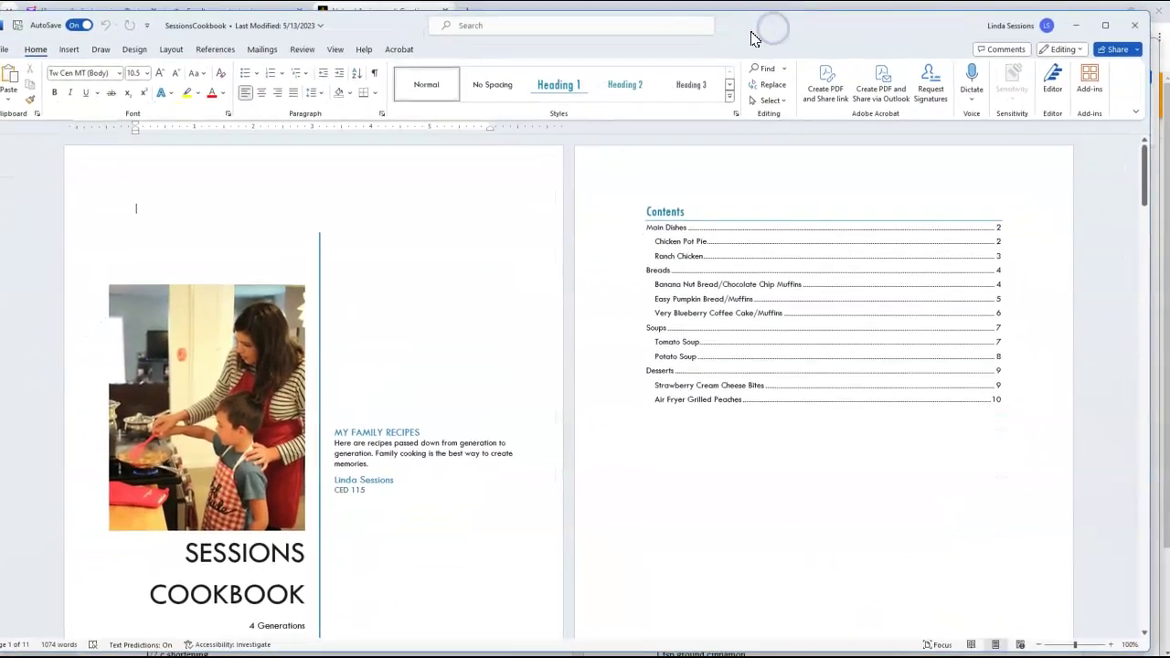
- Switch the cookbook to One Page view and scroll down to its Contents page
{"action": "left_click", "coordinate": [750, 346]}
{"action": "scroll", "coordinate": [747, 348], "scroll_direction": "down", "scroll_amount": 1}
{"action": "scroll", "coordinate": [744, 348], "scroll_direction": "up", "scroll_amount": 1}
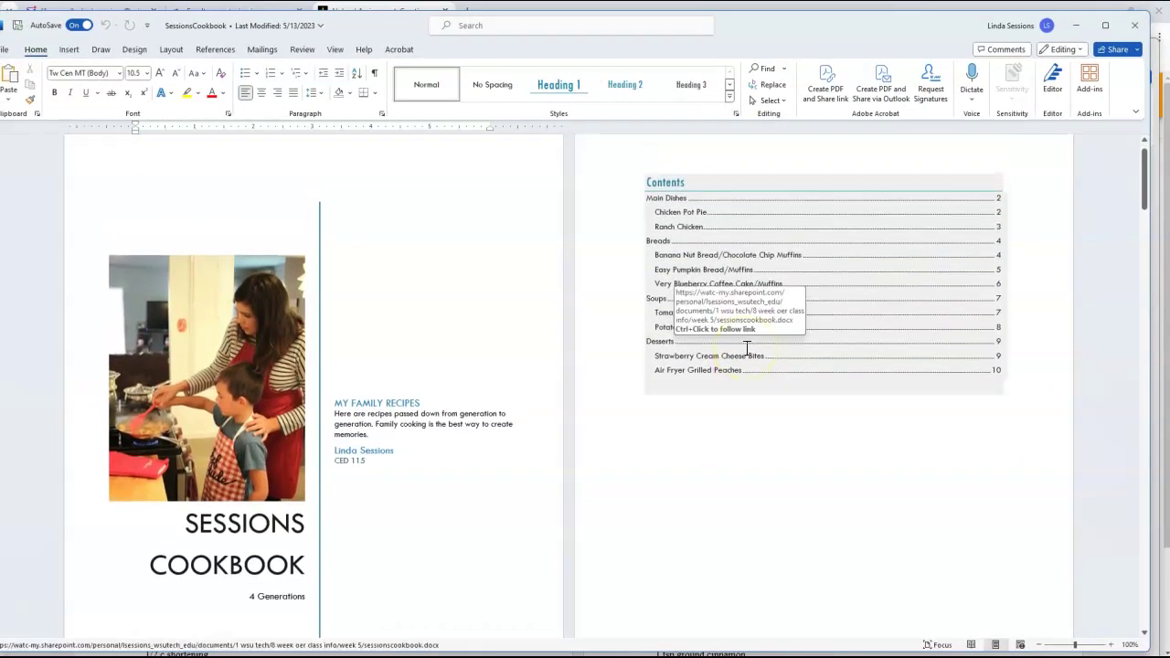
{"action": "left_click", "coordinate": [335, 49]}
{"action": "left_click", "coordinate": [422, 69]}
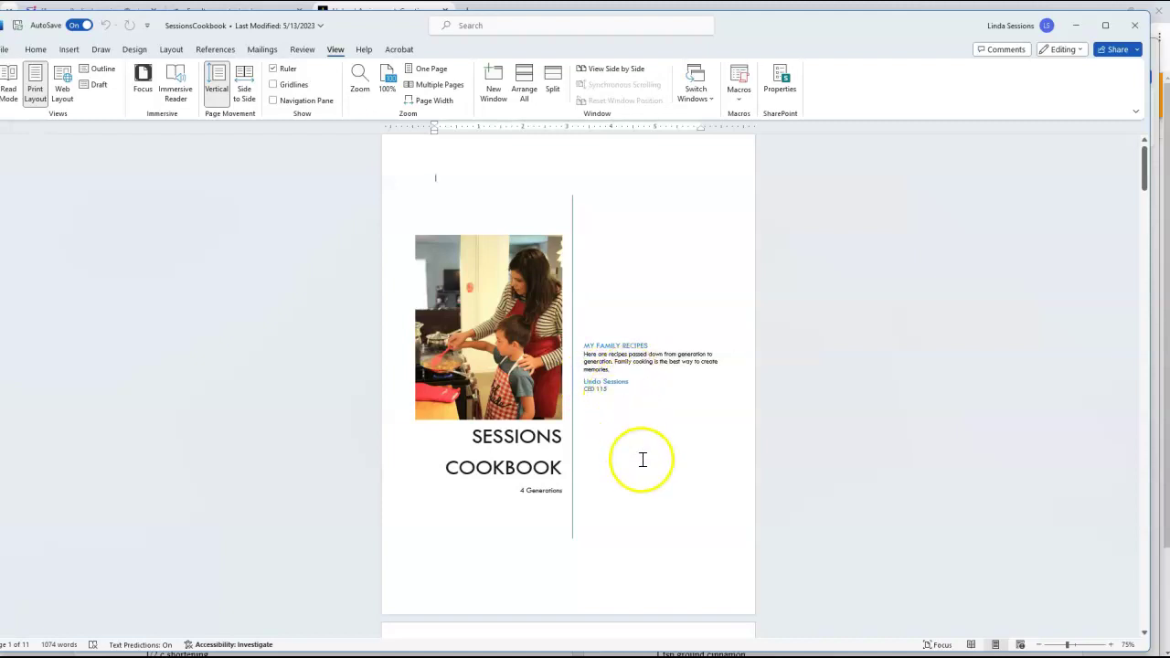
{"action": "scroll", "coordinate": [655, 489], "scroll_direction": "down", "scroll_amount": 1}
{"action": "scroll", "coordinate": [655, 489], "scroll_direction": "down", "scroll_amount": 6}
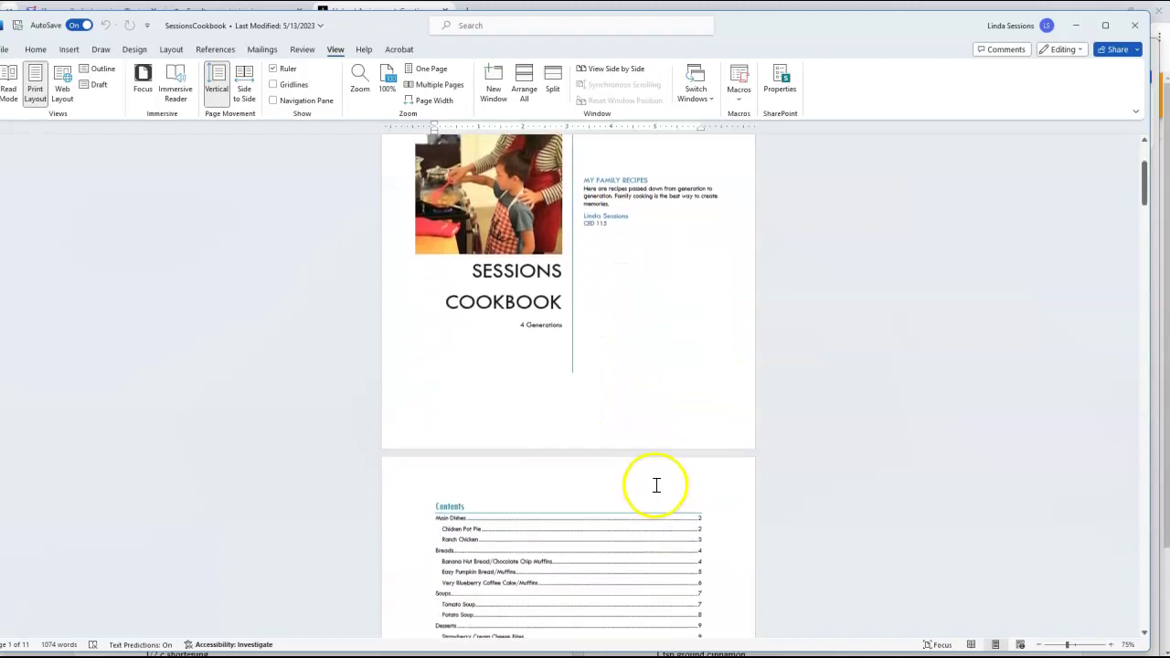
{"action": "scroll", "coordinate": [719, 472], "scroll_direction": "down", "scroll_amount": 1}
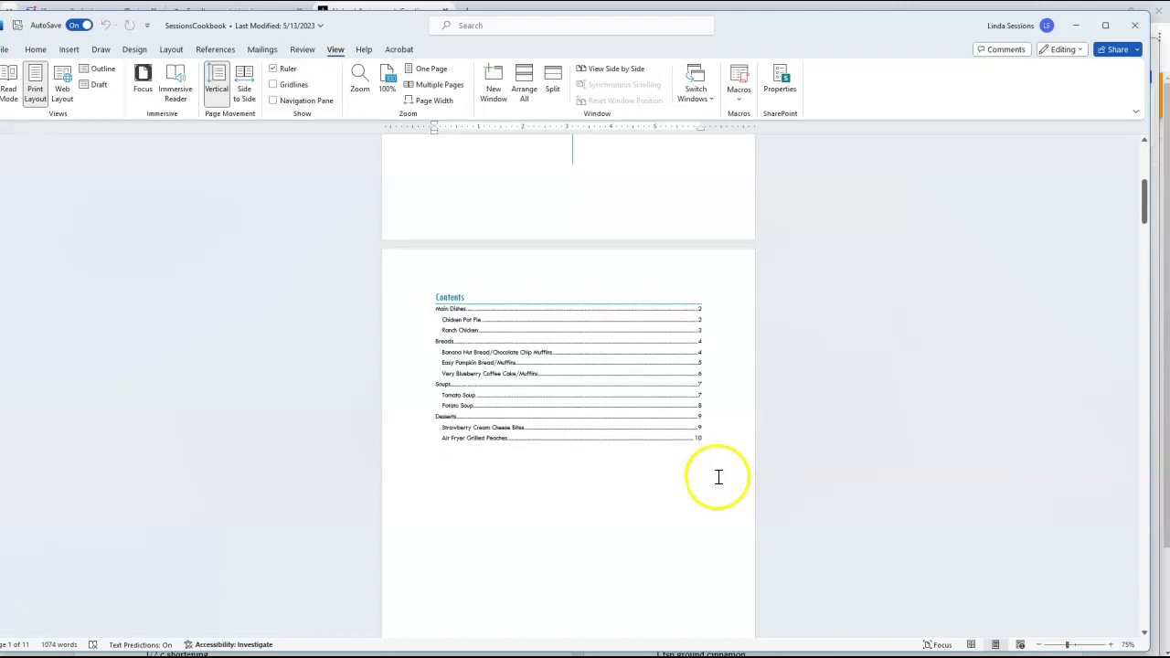
- Delete the table of contents by accident, then restore it with Undo
{"action": "left_click", "coordinate": [622, 457]}
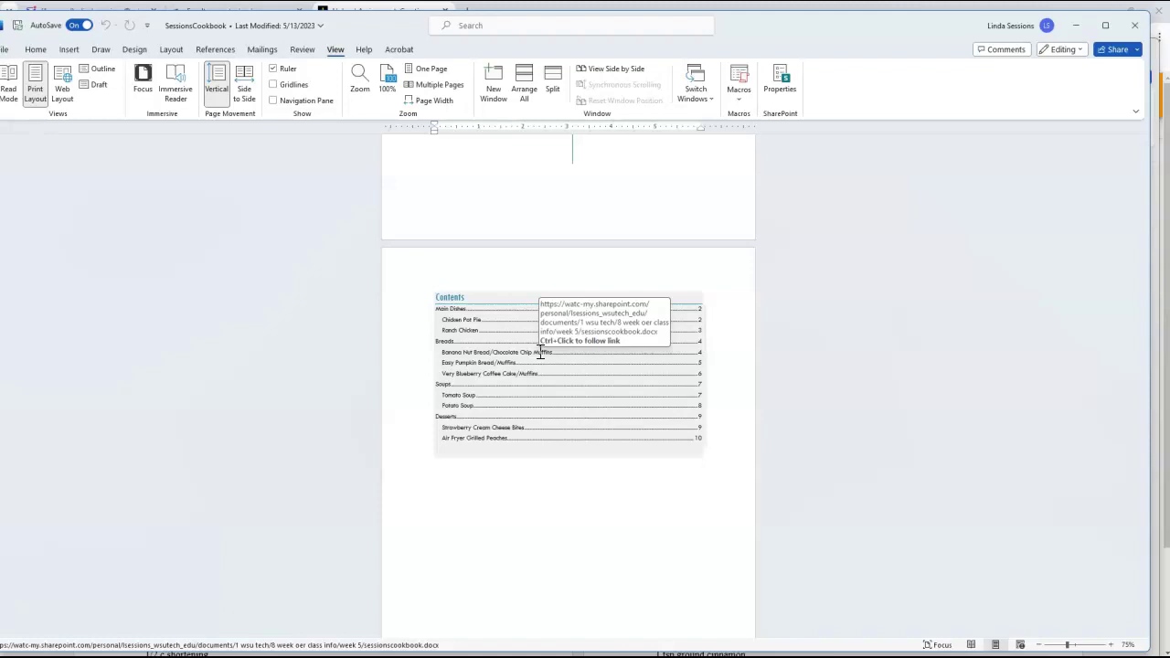
{"action": "key", "text": "Delete"}
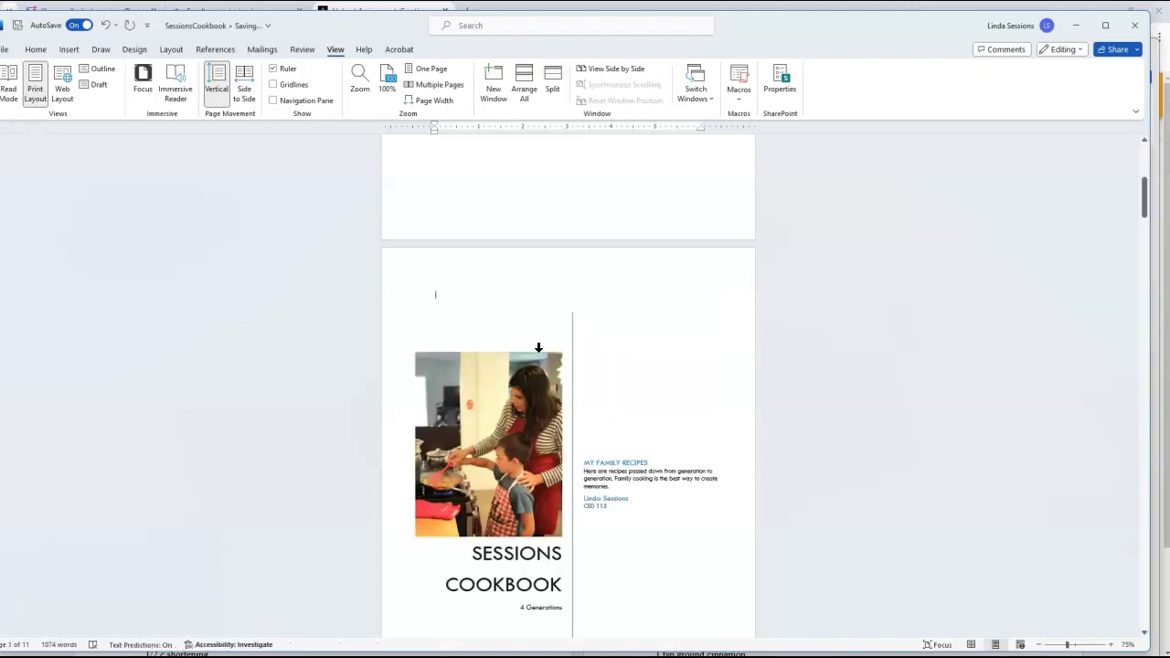
{"action": "left_click", "coordinate": [105, 24]}
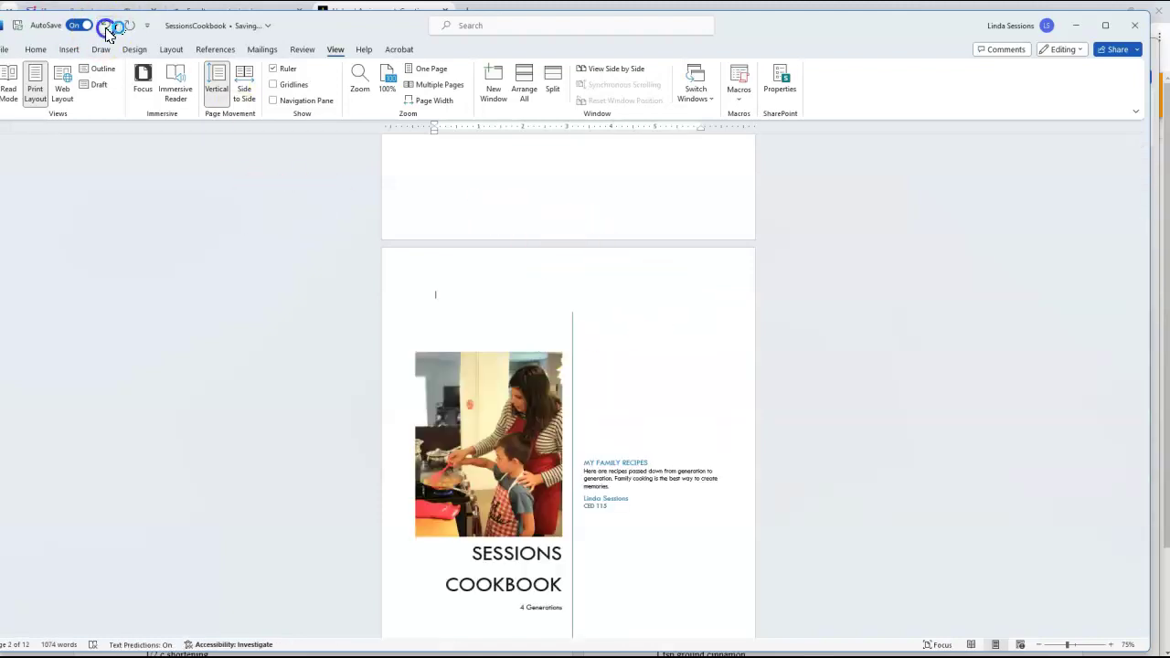
{"action": "scroll", "coordinate": [430, 494], "scroll_direction": "down", "scroll_amount": 3}
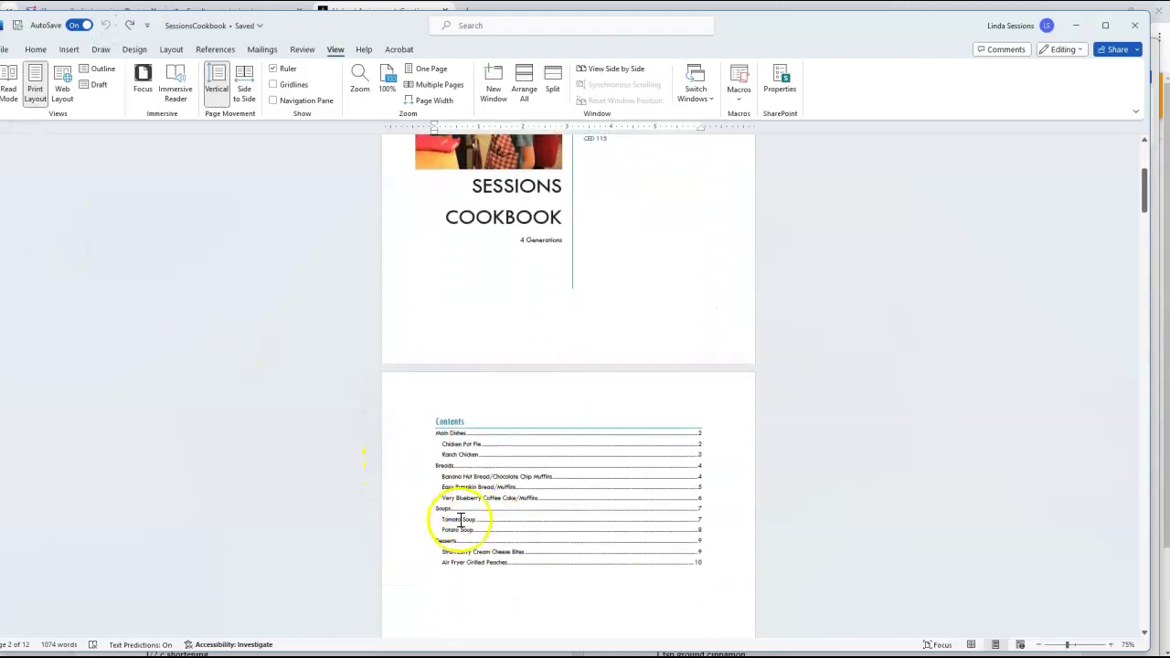
- Follow the Contents link to the Easy Pumpkin Bread/Muffins recipe
{"action": "left_click", "coordinate": [462, 471]}
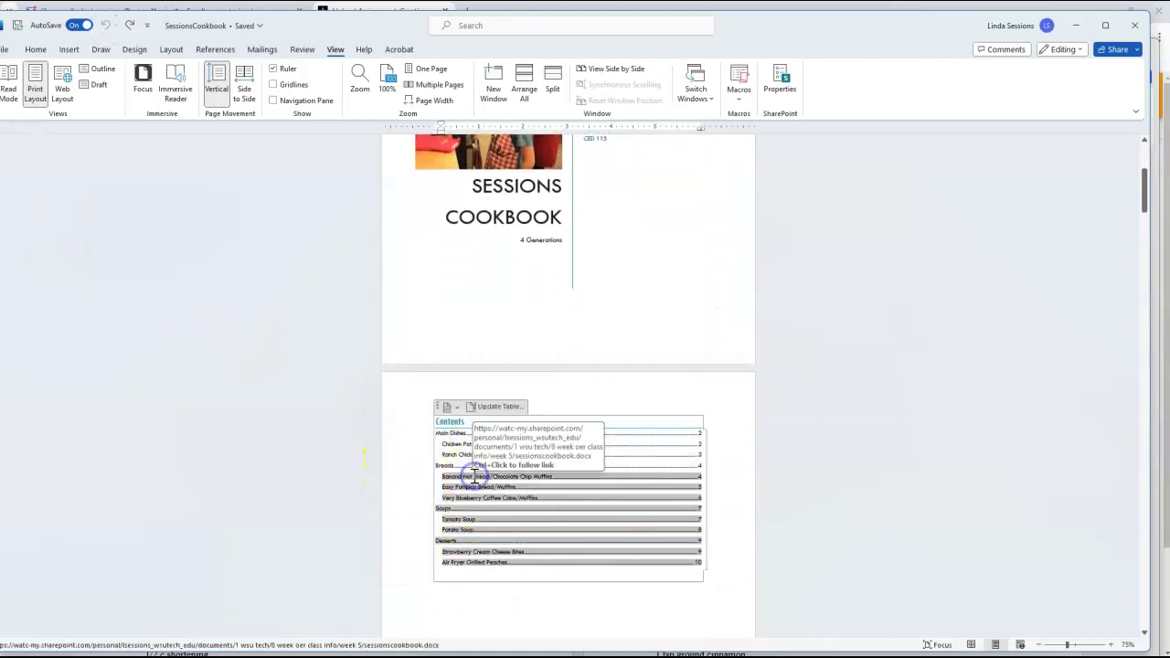
{"action": "left_click", "coordinate": [403, 448]}
{"action": "left_click", "coordinate": [549, 478]}
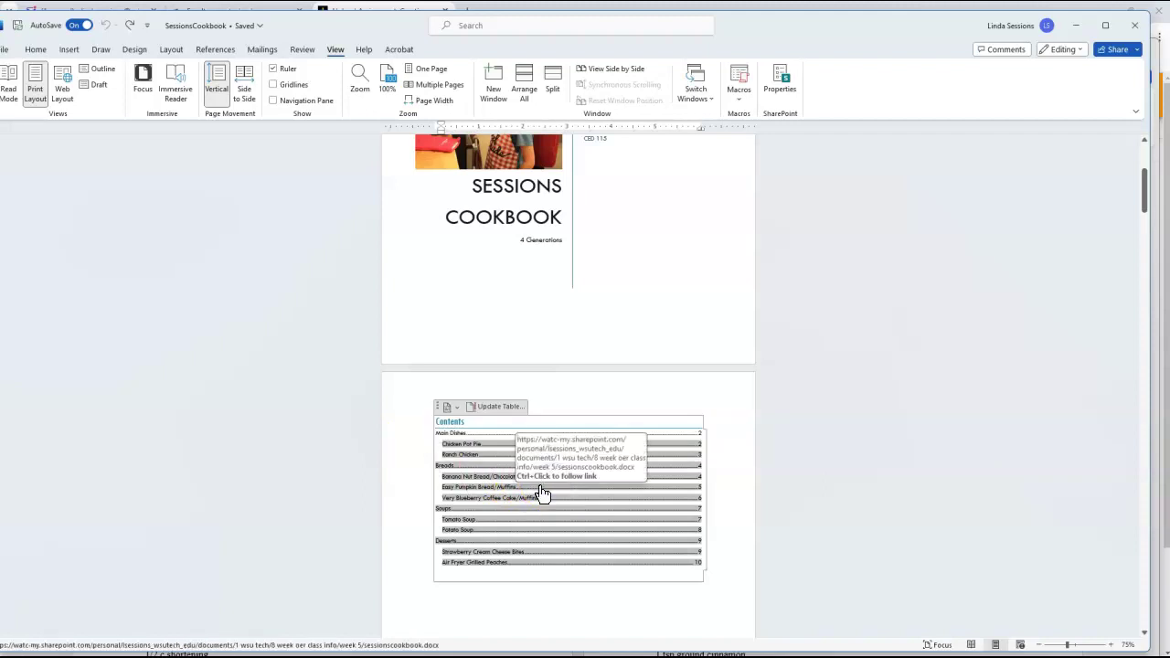
{"action": "left_click", "coordinate": [507, 490], "text": "ctrl"}
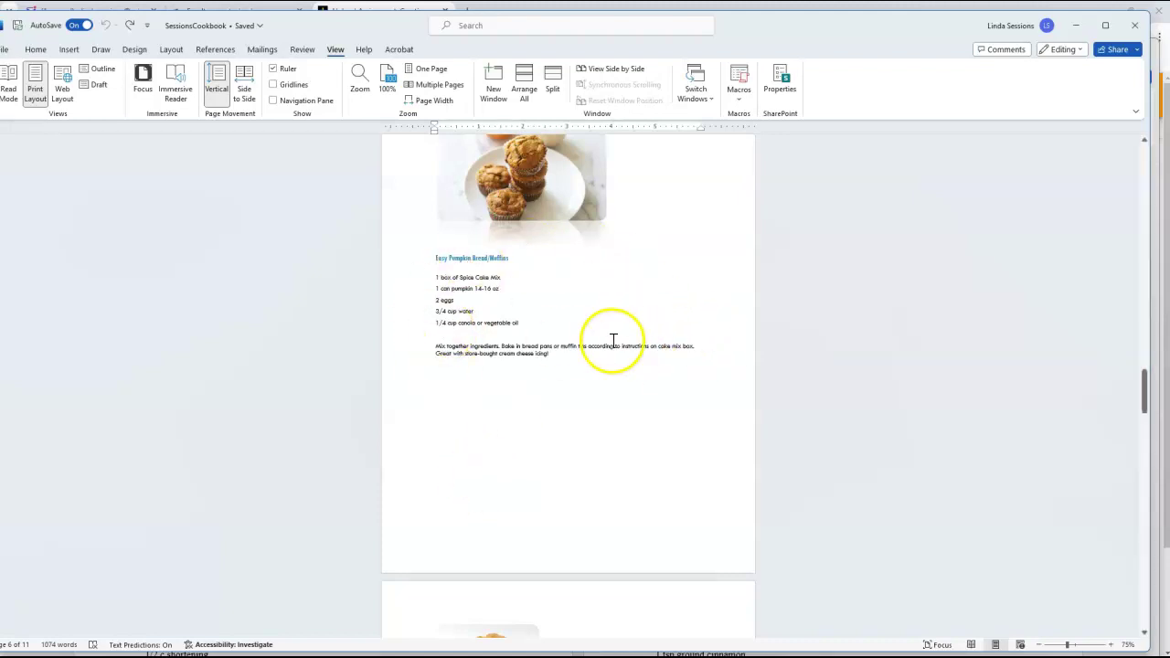
- Scroll back to the Contents and follow the link to Air Fryer Grilled Peaches
{"action": "scroll", "coordinate": [612, 340], "scroll_direction": "up", "scroll_amount": 5}
{"action": "scroll", "coordinate": [614, 341], "scroll_direction": "up", "scroll_amount": 15}
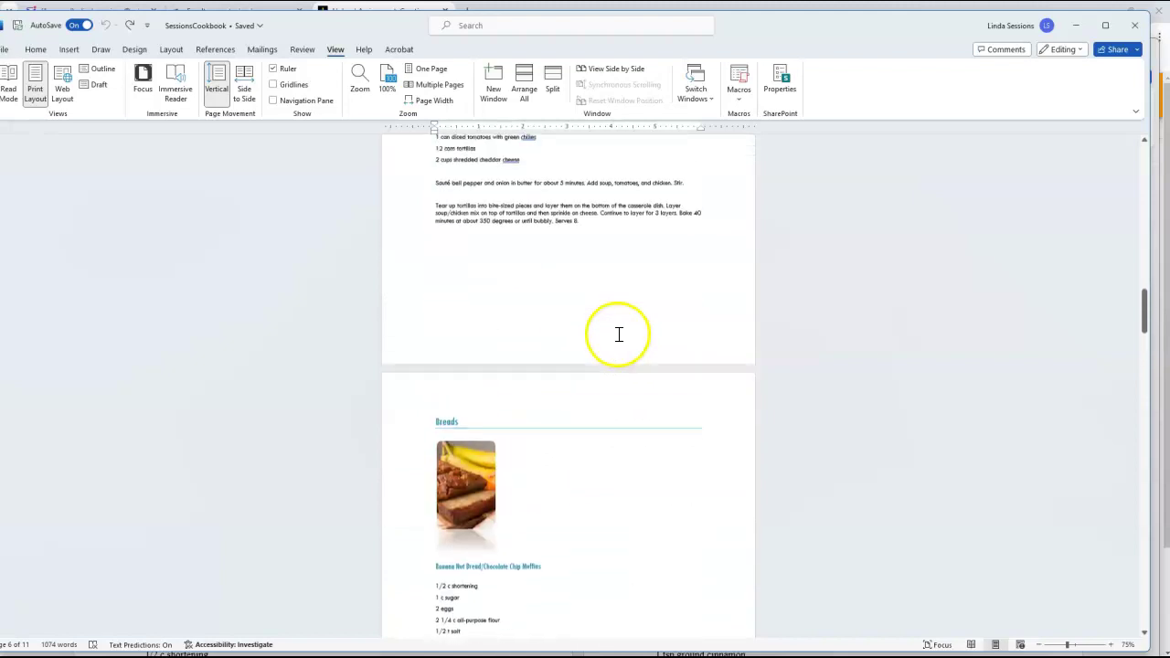
{"action": "scroll", "coordinate": [634, 323], "scroll_direction": "up", "scroll_amount": 15}
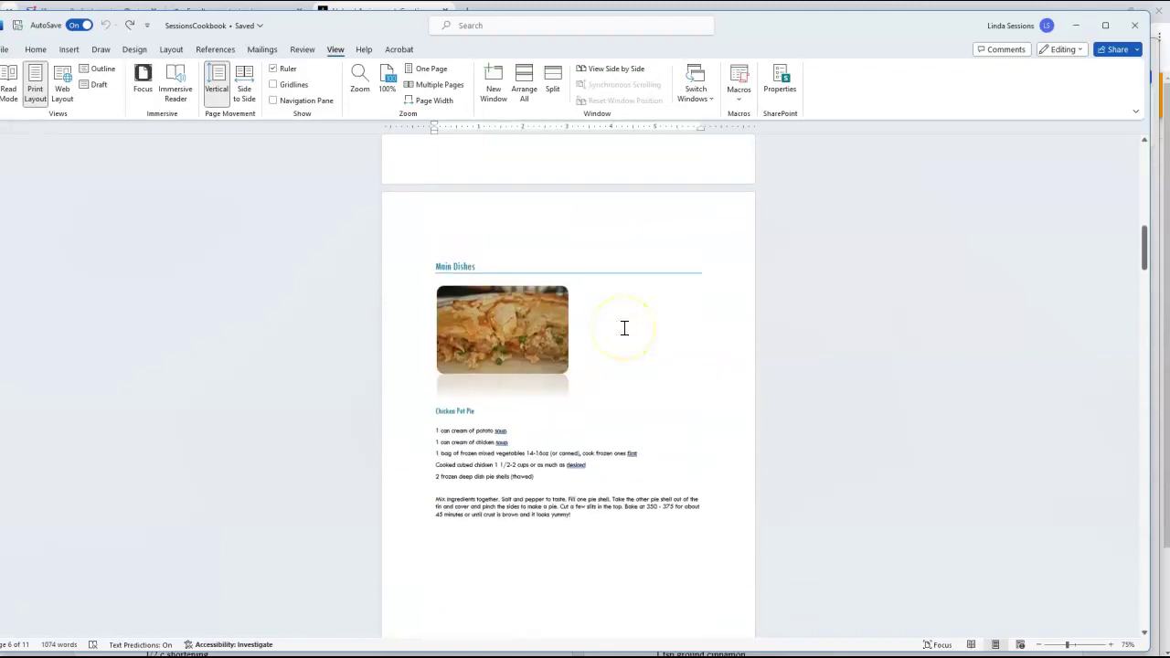
{"action": "scroll", "coordinate": [633, 323], "scroll_direction": "up", "scroll_amount": 1}
{"action": "left_click", "coordinate": [1066, 413]}
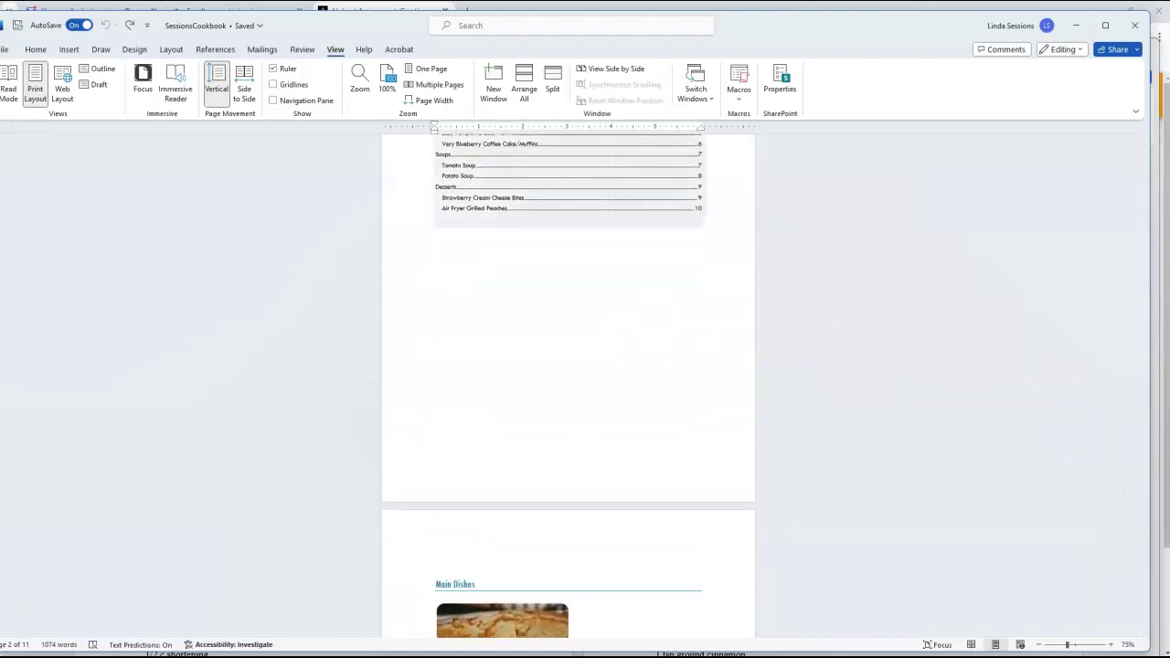
{"action": "left_click", "coordinate": [433, 340]}
{"action": "scroll", "coordinate": [472, 332], "scroll_direction": "up", "scroll_amount": 4}
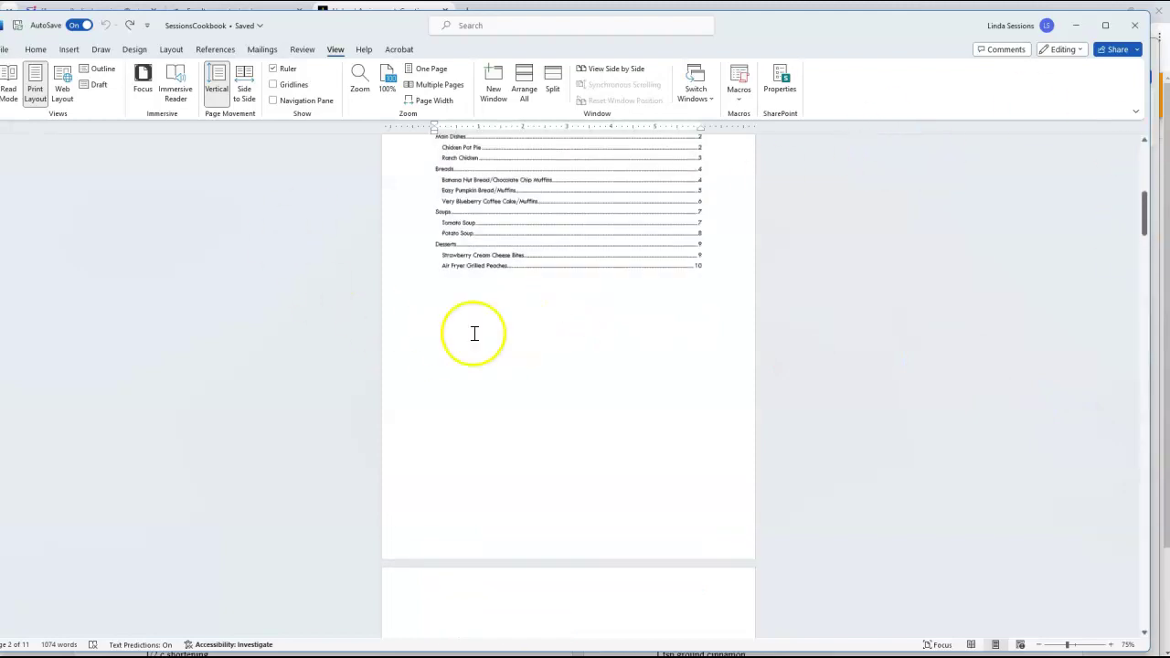
{"action": "scroll", "coordinate": [475, 332], "scroll_direction": "up", "scroll_amount": 1}
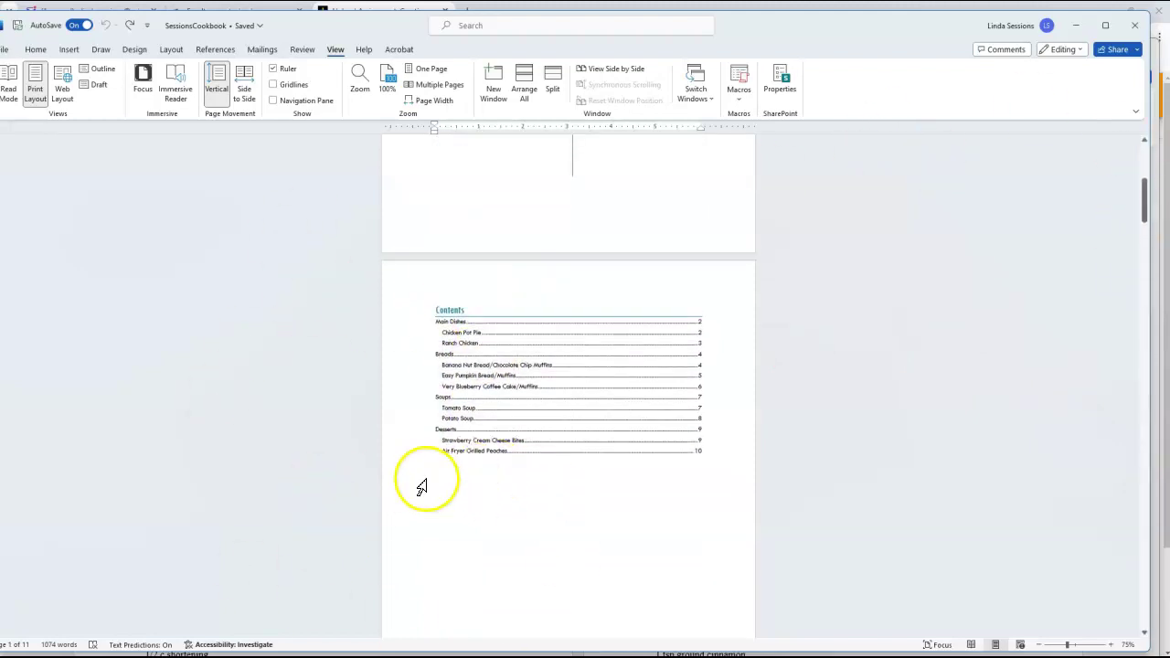
{"action": "left_click", "coordinate": [463, 455]}
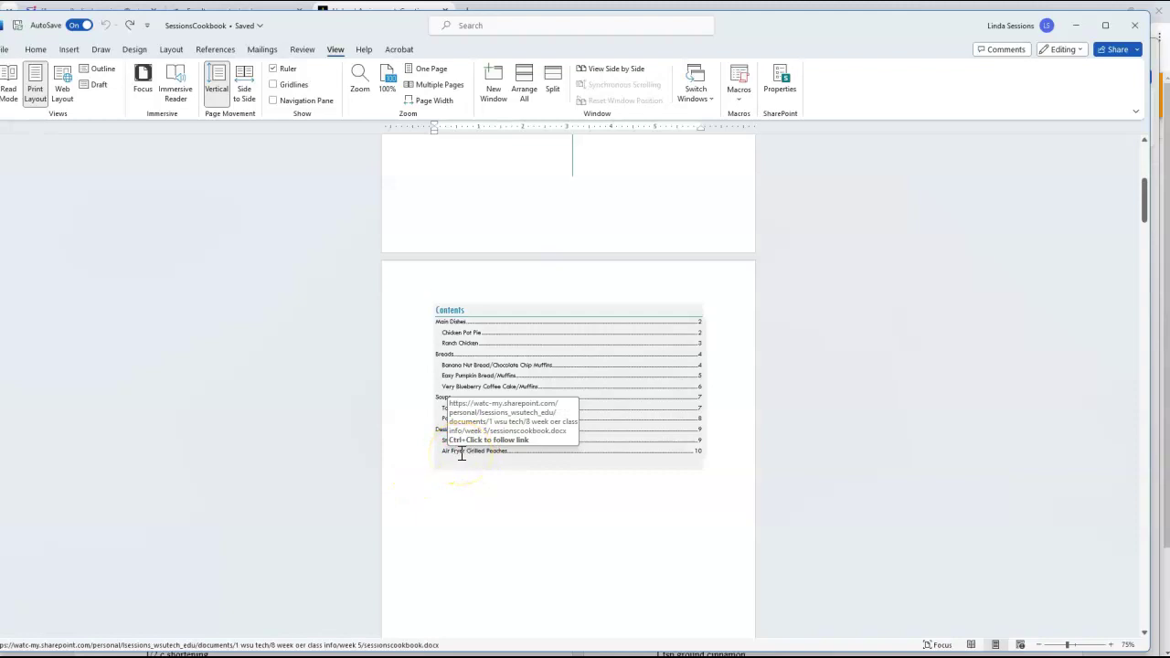
{"action": "left_click", "coordinate": [462, 454]}
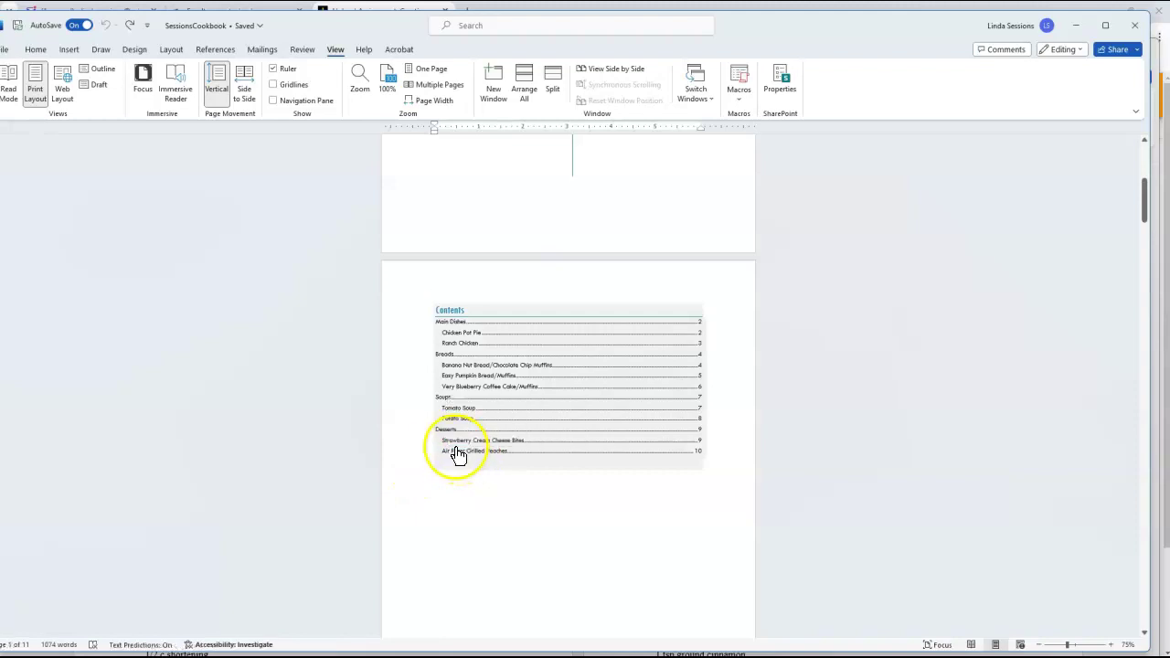
{"action": "left_click", "coordinate": [461, 452], "text": "ctrl"}
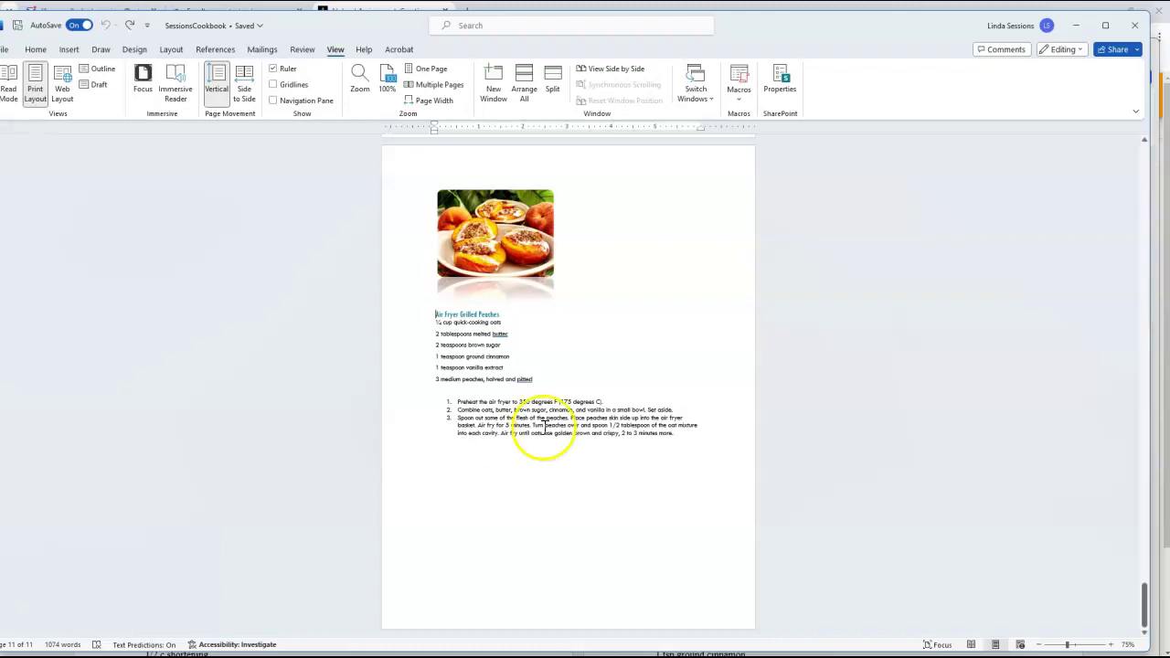
- Minimize the finished cookbook, the Recipes Data File and the instructions PDF
{"action": "key", "text": "super+Down"}
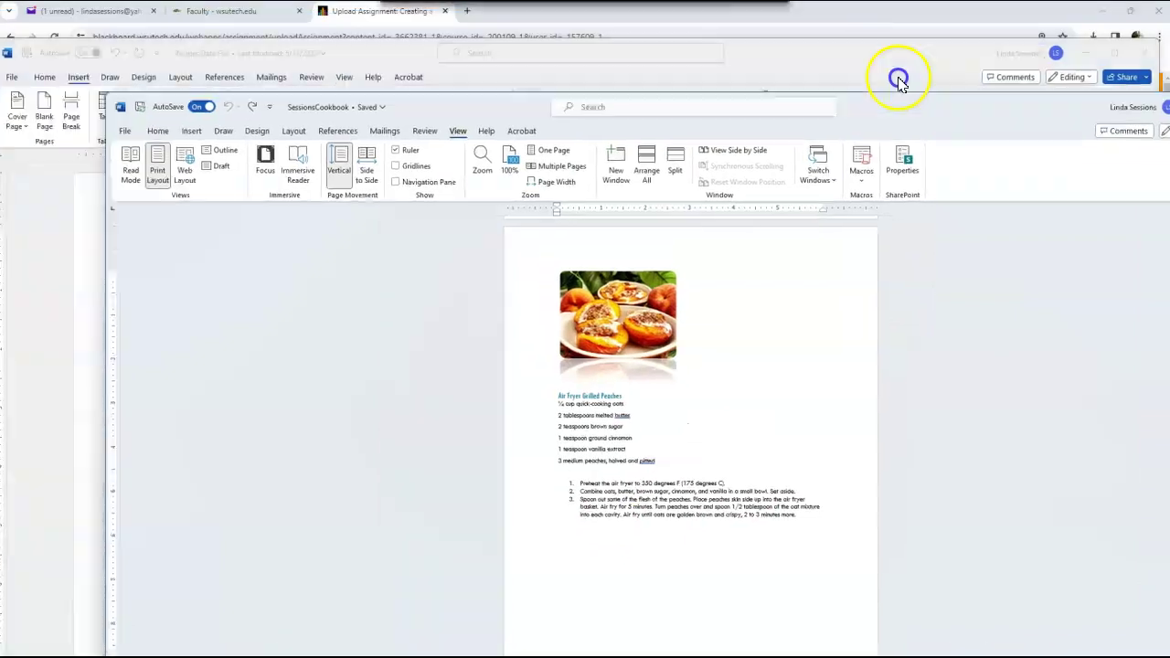
{"action": "key", "text": "super+Down"}
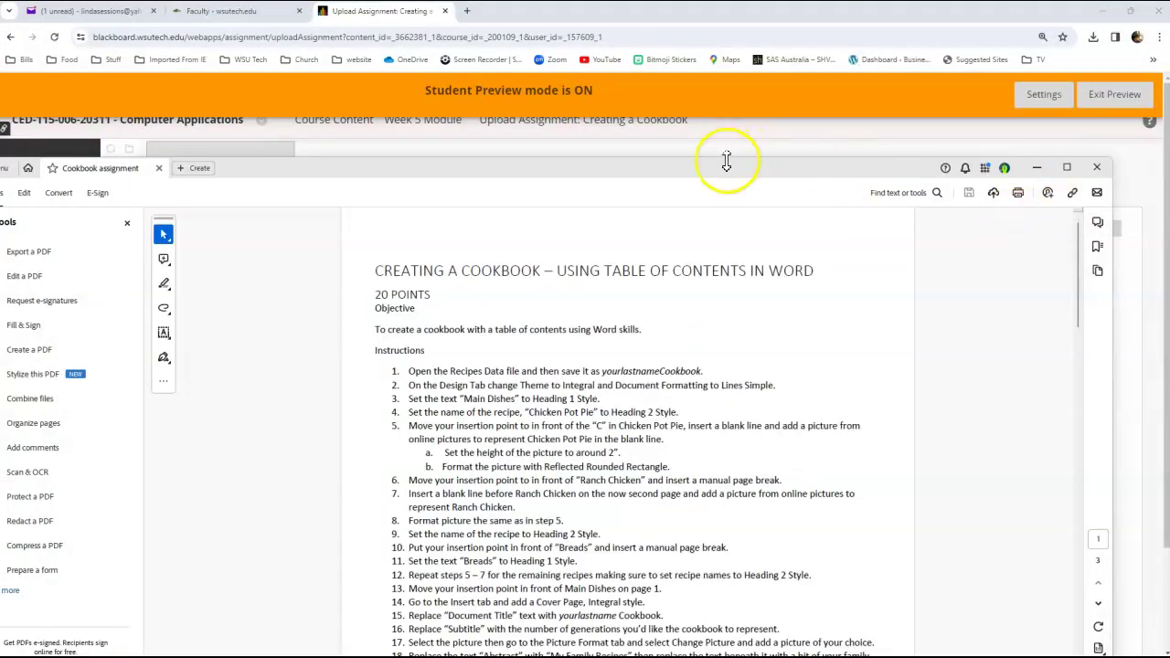
{"action": "key", "text": "super+Down"}
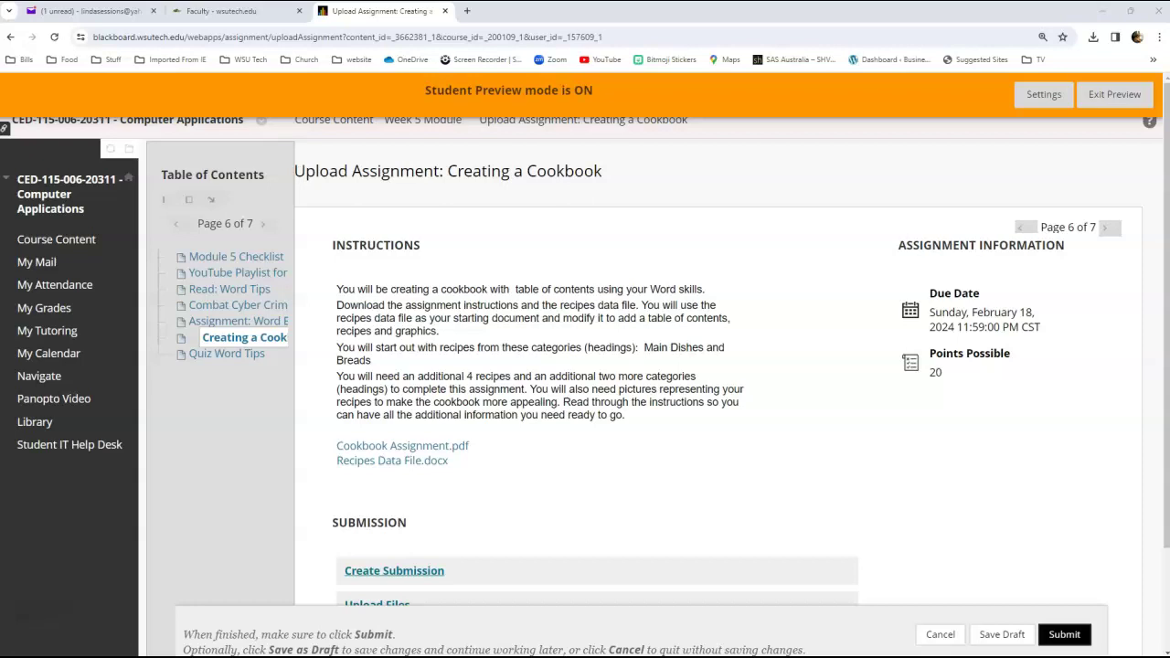
{"action": "left_click", "coordinate": [941, 635]}
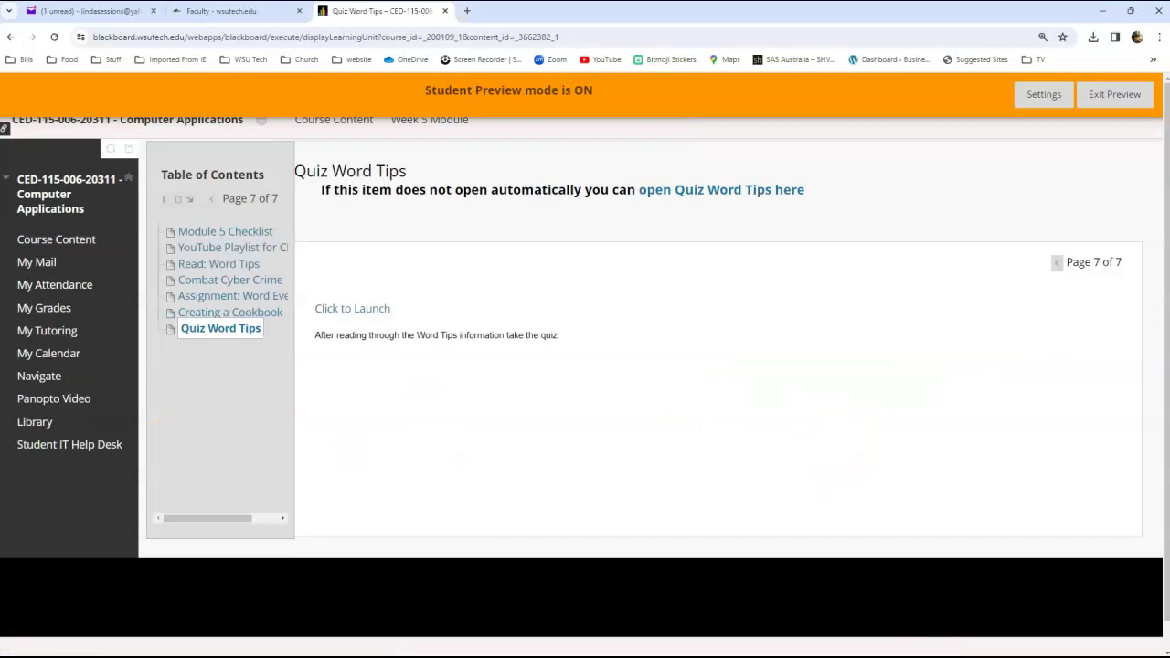
{"action": "left_click", "coordinate": [257, 312]}
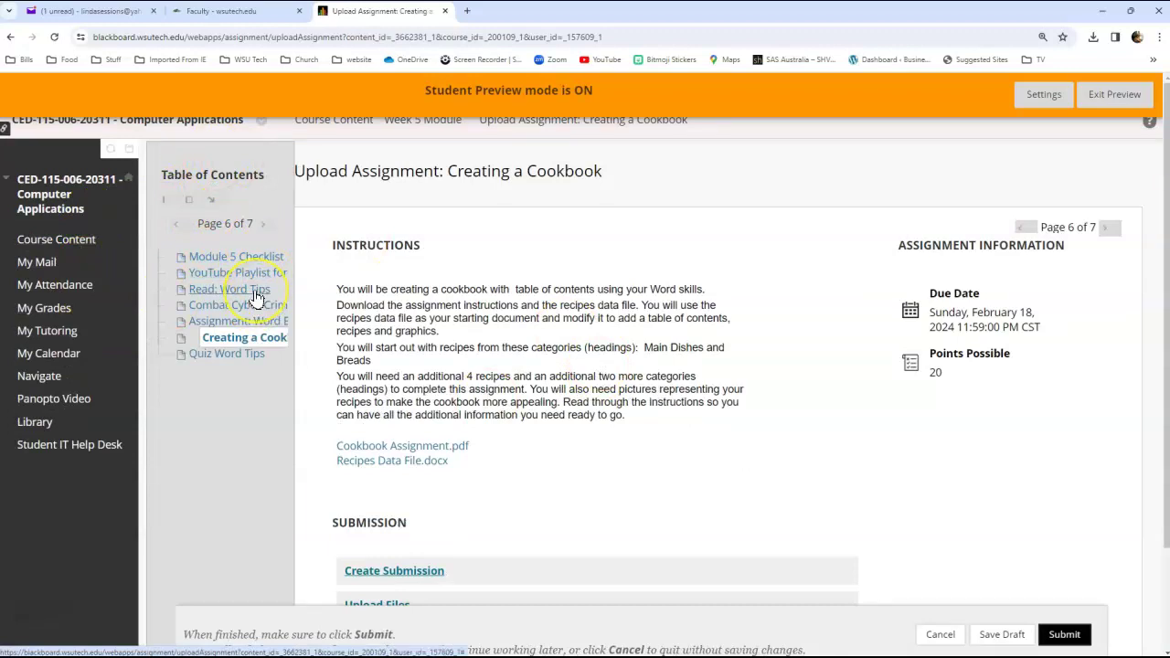
{"action": "left_click", "coordinate": [236, 345]}
{"action": "left_click", "coordinate": [232, 364]}
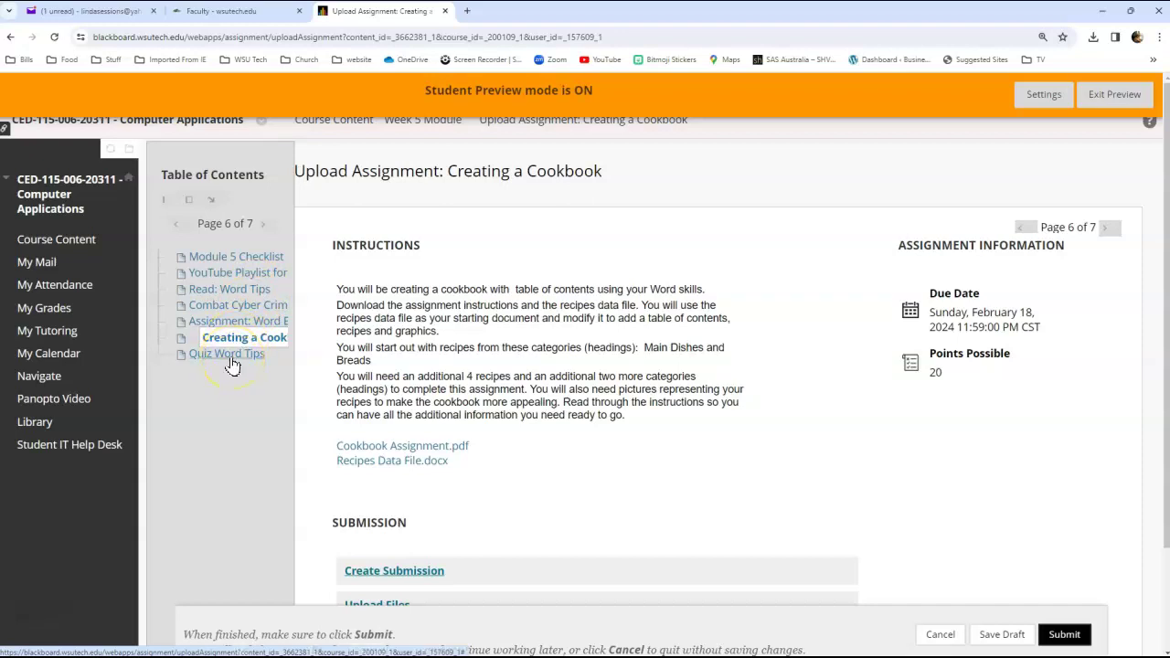